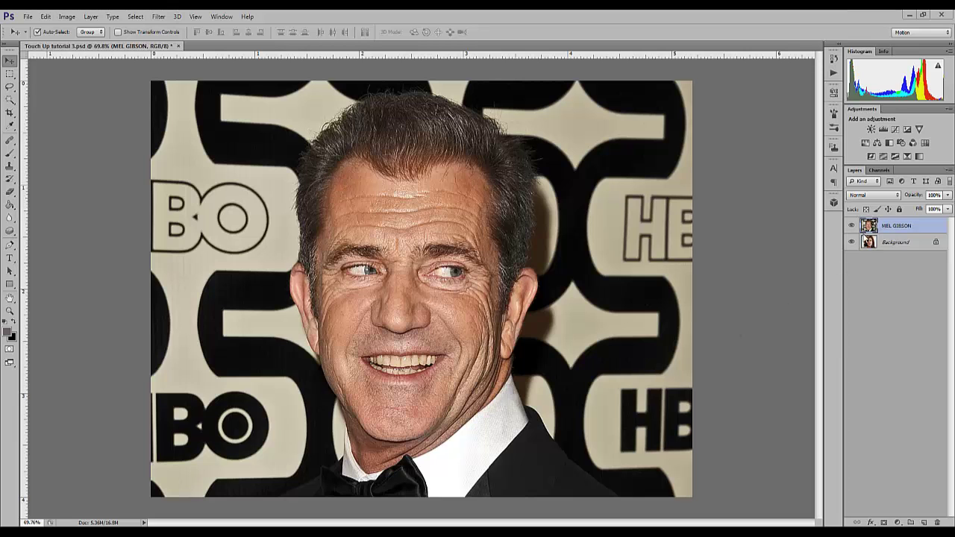
Step: Hide the MEL GIBSON layer and show it again to check what lies beneath it
left_click(852, 226)
left_click(852, 226)
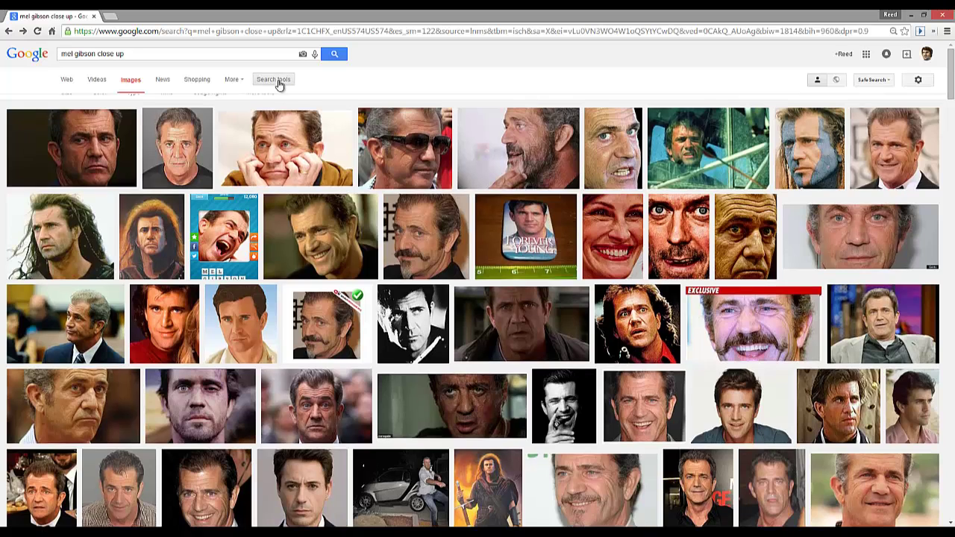
Step: In the browser's image search, filter the portrait results to Large size and browse the "Larger than" resolution choices
left_click(274, 81)
left_click(69, 102)
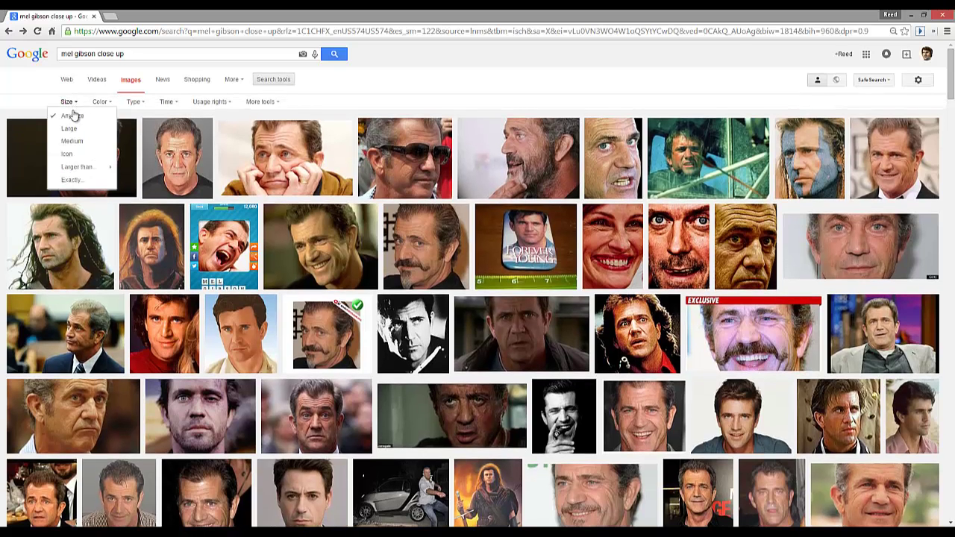
left_click(87, 129)
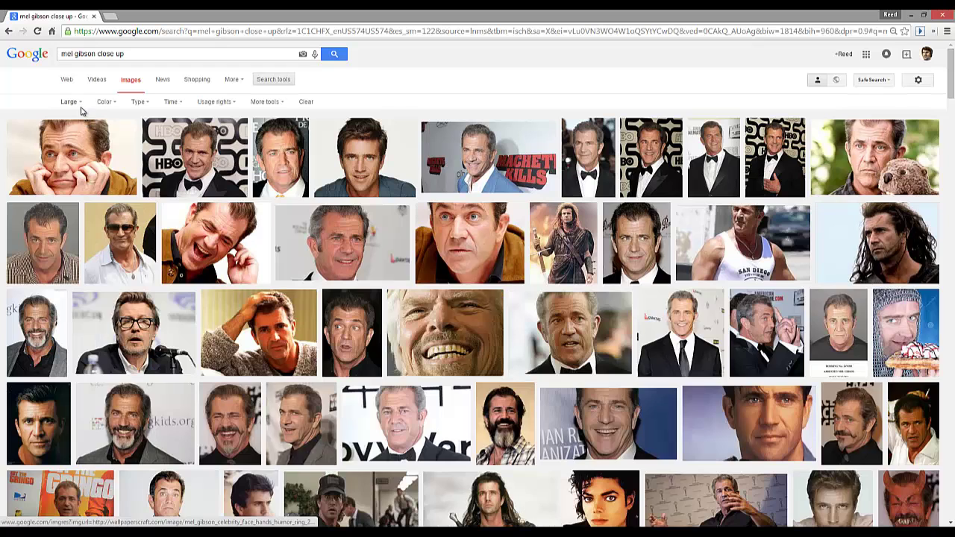
left_click(72, 102)
mouse_move(108, 166)
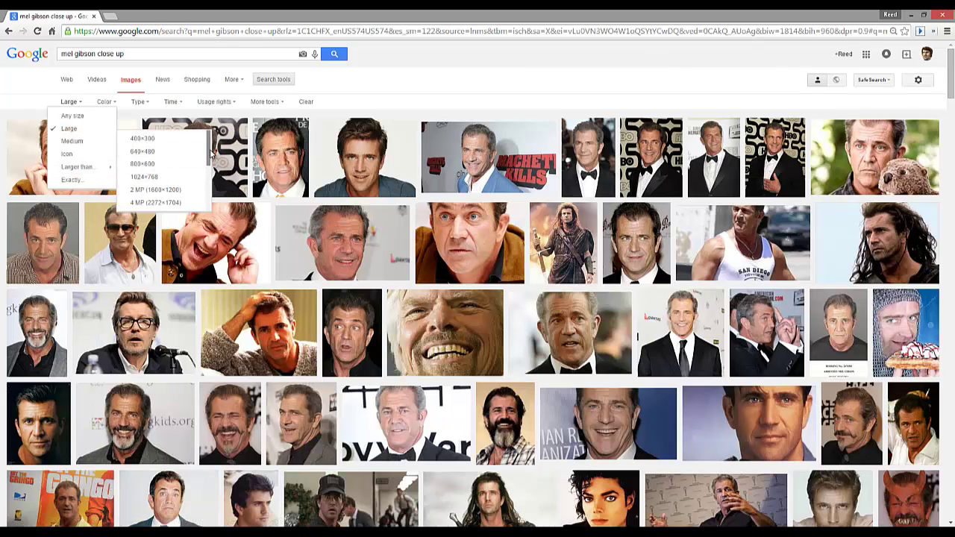
scroll(181, 186, "down", 1)
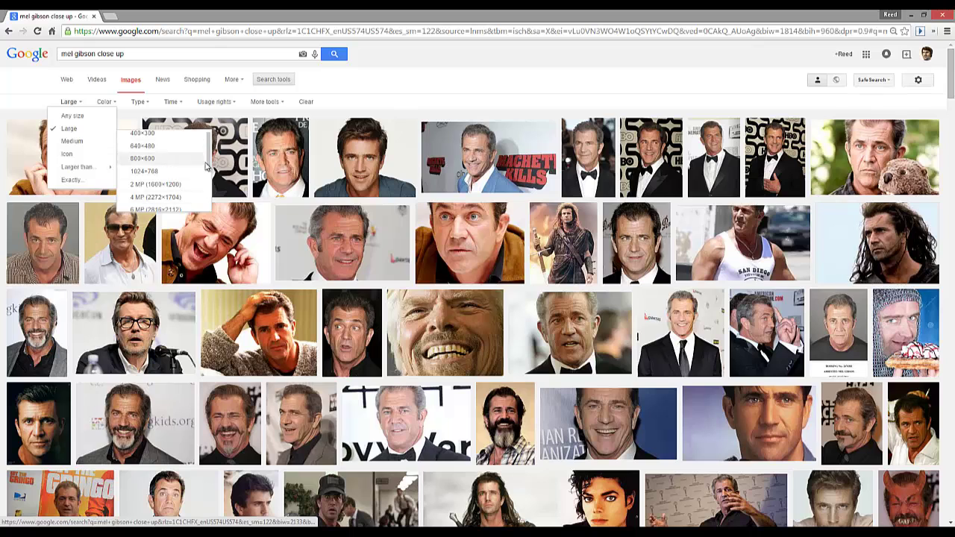
left_click_drag(207, 156, 206, 172)
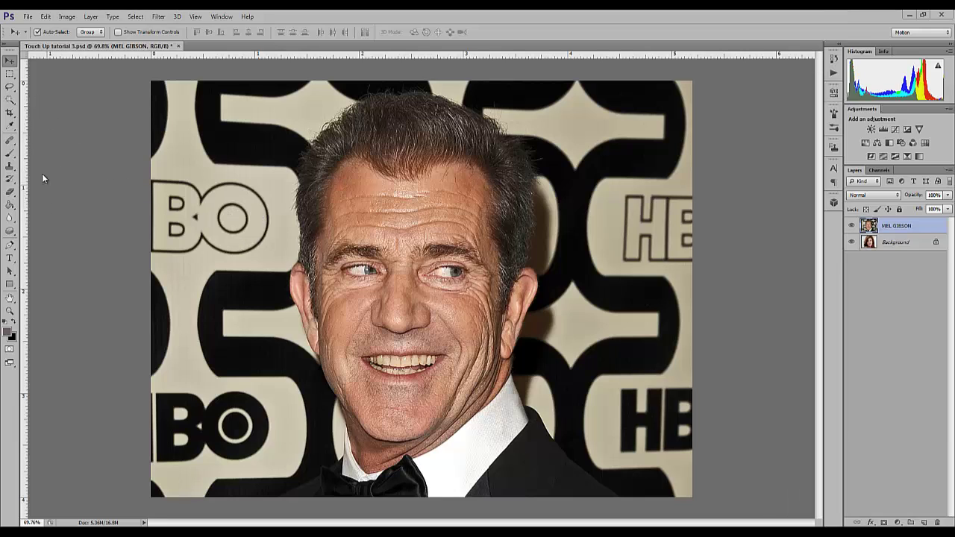
Step: With the Clone Stamp tool, try cloning part of the face onto the backdrop beside the head, and undo the stroke
left_click(11, 170)
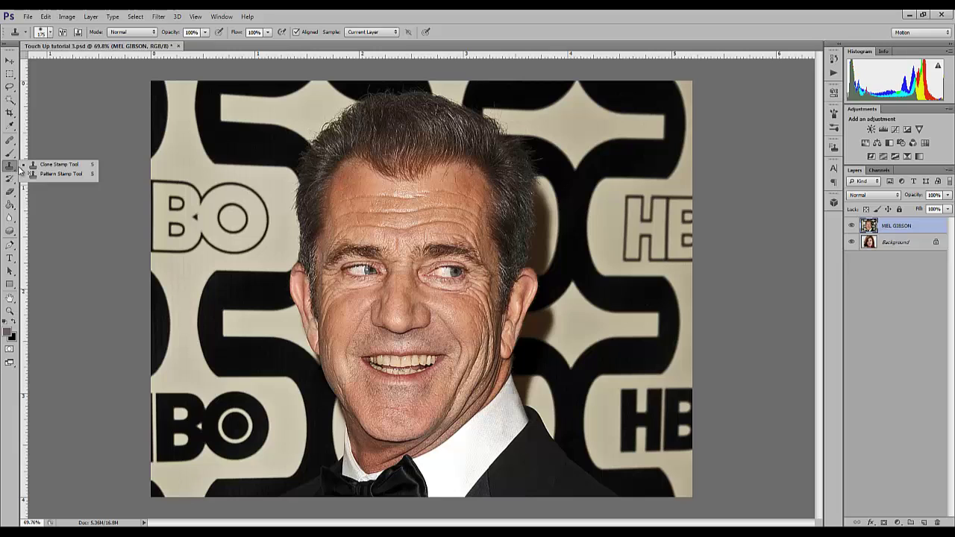
left_click(34, 165)
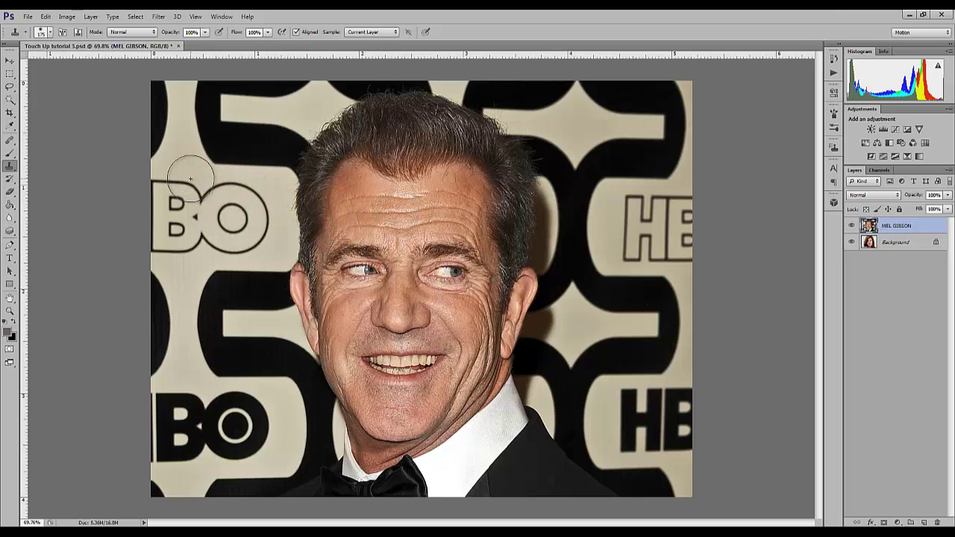
mouse_move(190, 178)
left_mouse_down()
mouse_move(191, 202)
mouse_move(211, 202)
mouse_move(204, 155)
mouse_move(189, 150)
mouse_move(173, 170)
mouse_move(175, 209)
mouse_move(193, 215)
mouse_move(211, 139)
mouse_move(189, 121)
mouse_move(145, 143)
mouse_move(277, 249)
left_mouse_up()
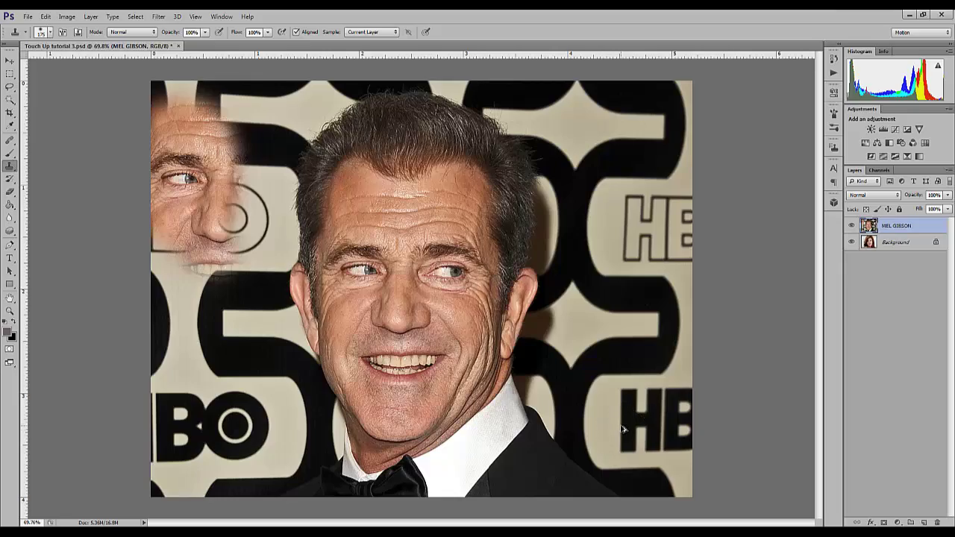
key("ctrl+z")
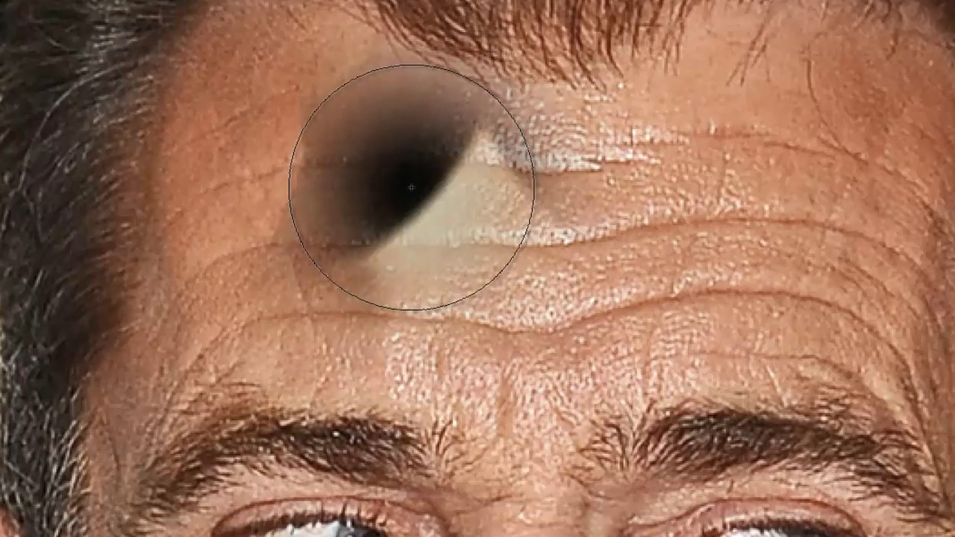
Step: Shrink the Clone Stamp brush and clone nearby smooth skin over the left part of the uppermost forehead wrinkle
key("bracketleft")
key("bracketleft")
key("bracketleft")
key("bracketleft")
key("bracketleft")
key("bracketleft")
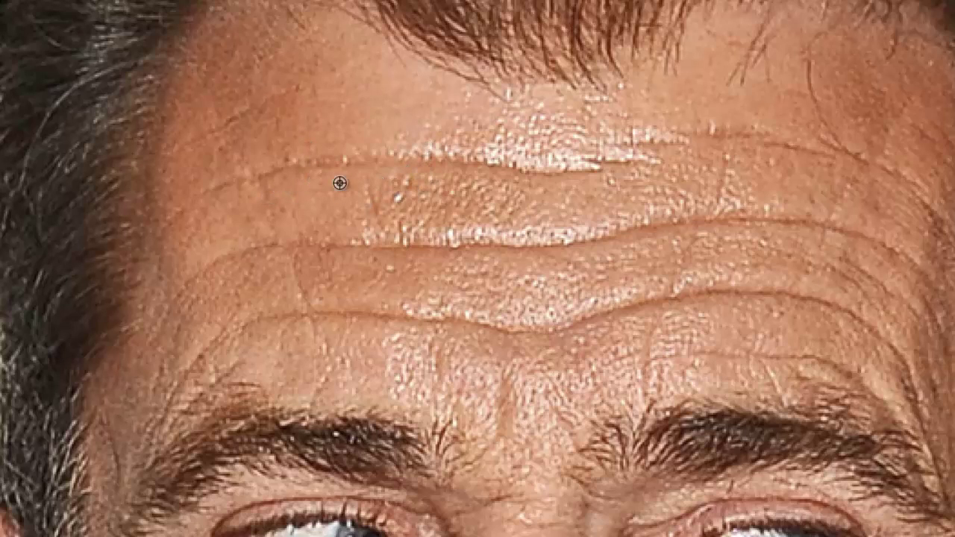
left_click(285, 184, "alt")
left_click_drag(283, 167, 414, 159)
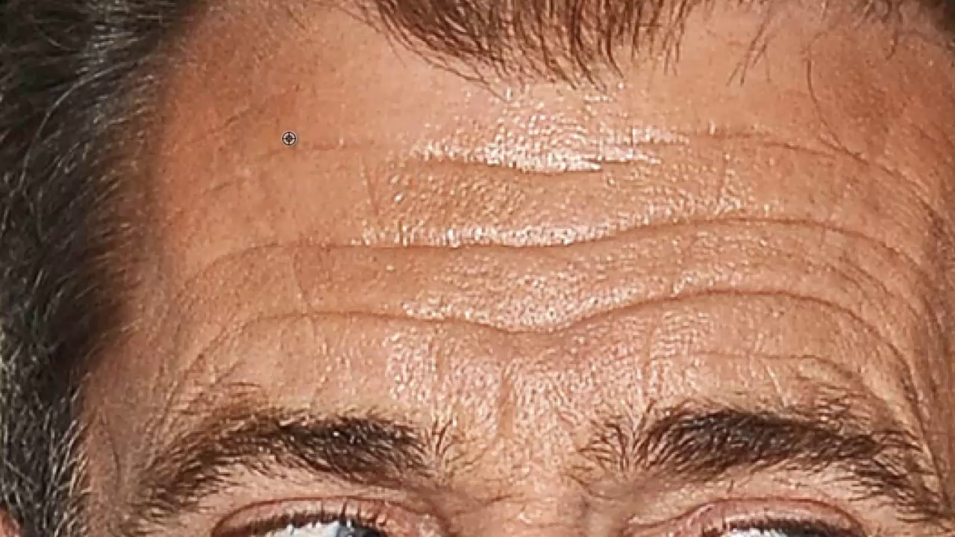
Step: Adjust the clone brush settings and clone freshly sampled skin over what remains of the upper-left forehead wrinkle
right_click(406, 145)
left_click(496, 268)
left_click_drag(470, 187, 429, 187)
left_click(331, 160)
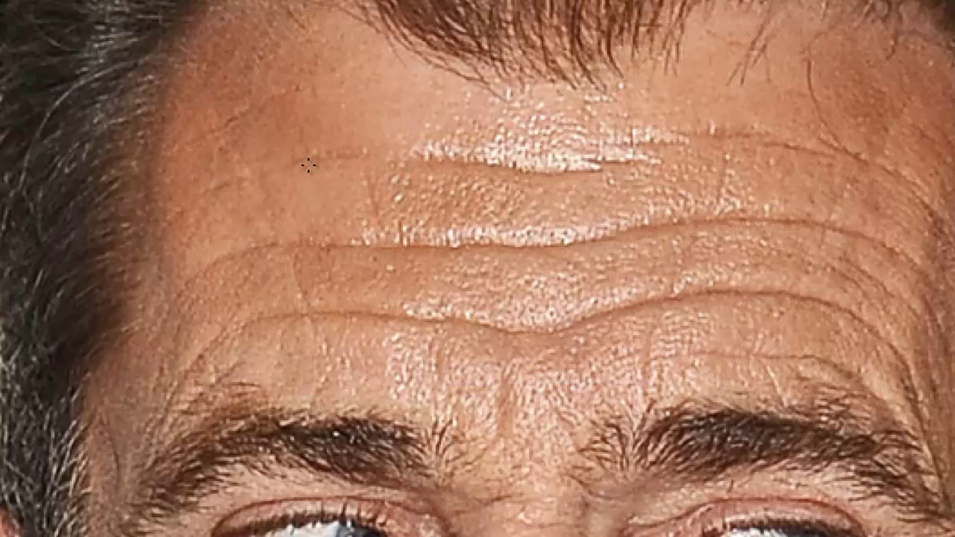
left_click(314, 147, "alt")
mouse_move(307, 160)
left_mouse_down()
mouse_move(353, 151)
mouse_move(294, 159)
mouse_move(341, 152)
left_mouse_up()
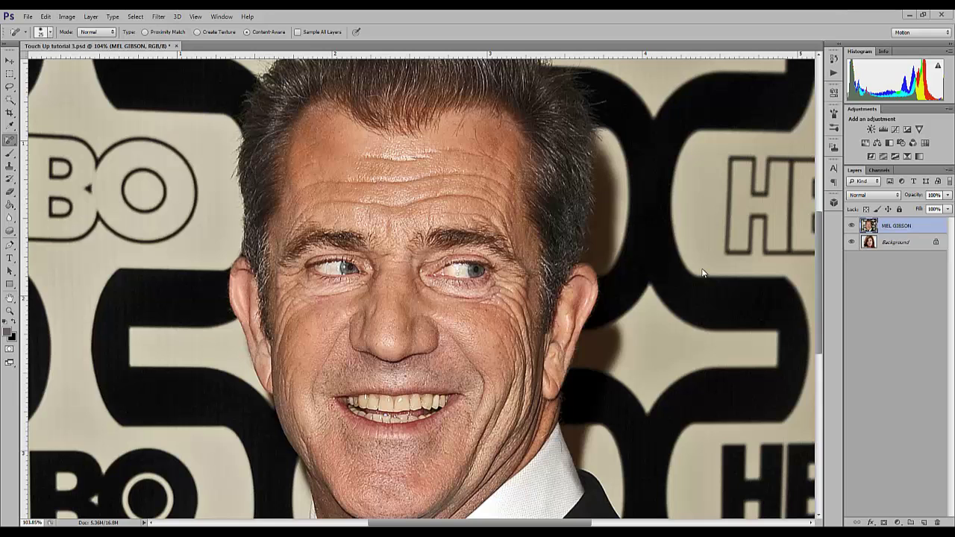
Step: Choose the Healing Brush tool and add a new empty layer for the retouching
left_click(11, 140)
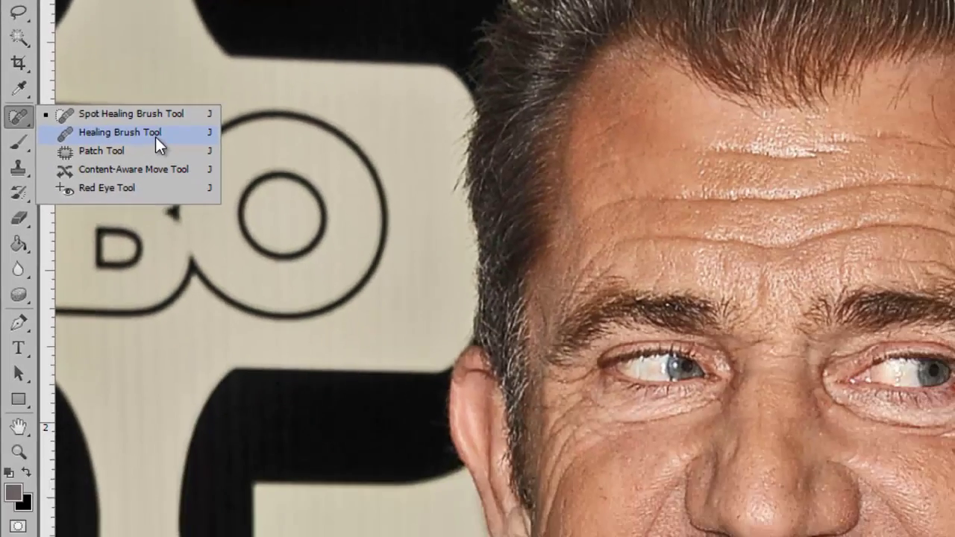
left_click(321, 280)
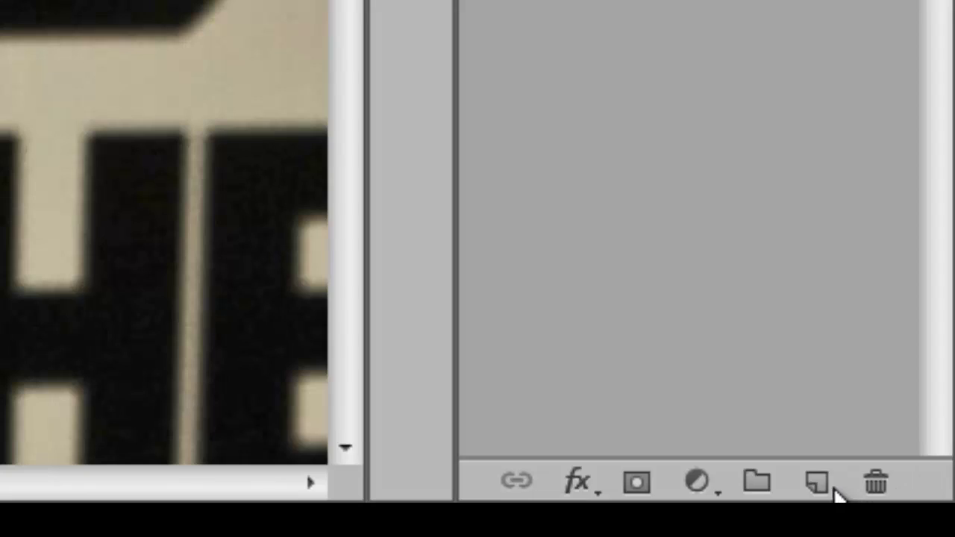
left_click(821, 485)
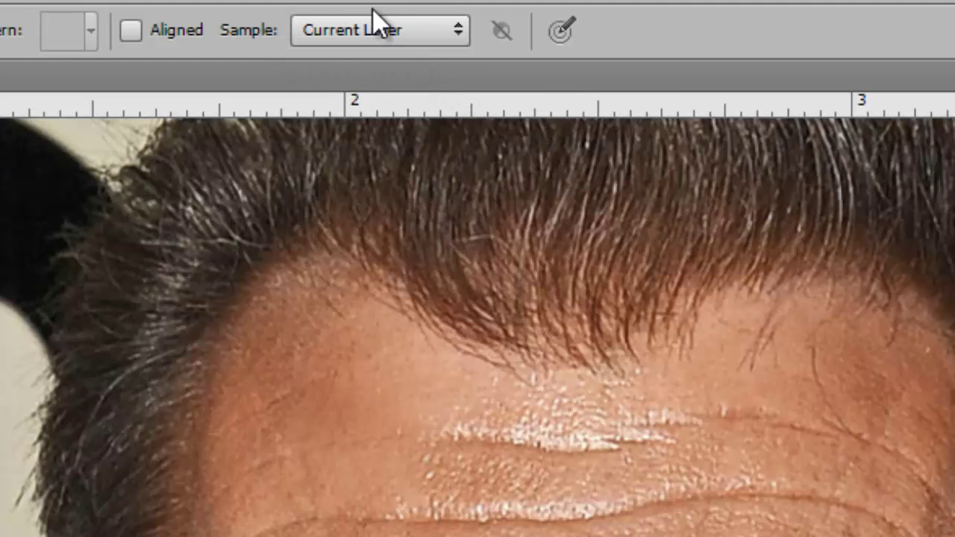
Step: Set the Healing Brush to sample Current & Below, with its mode on Normal
left_click(445, 29)
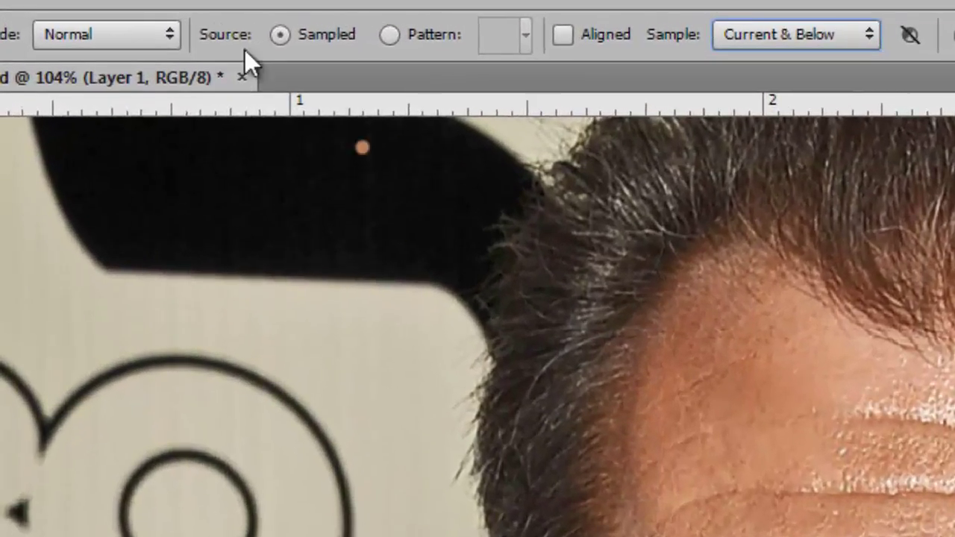
left_click(92, 24)
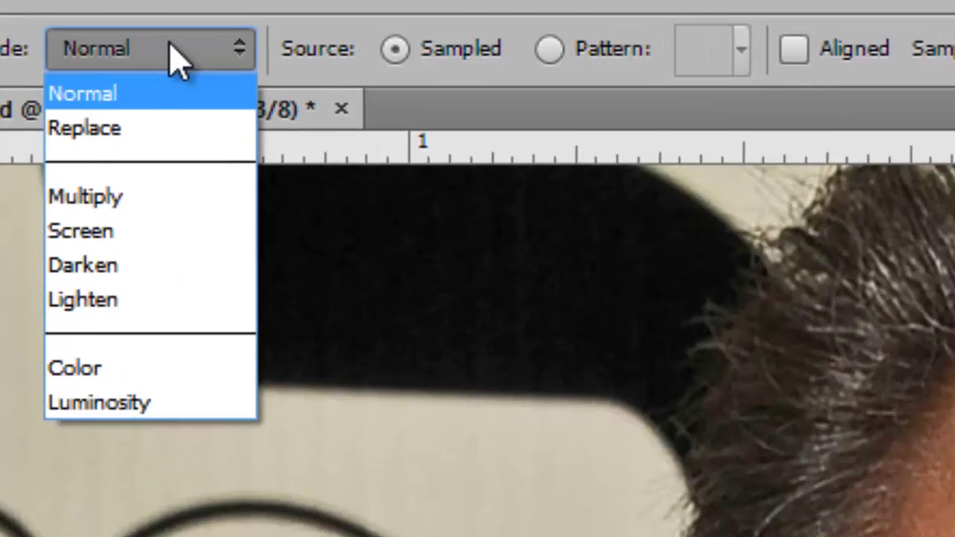
left_click(88, 23)
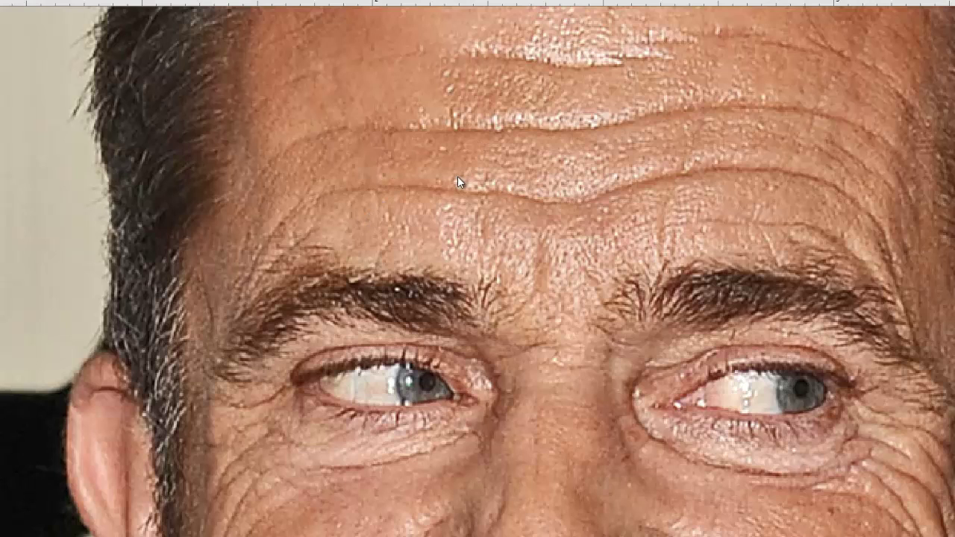
Step: Heal the left ends of the middle and lower forehead wrinkles, sampling clean skin beside them
right_click(349, 199)
left_click(335, 177)
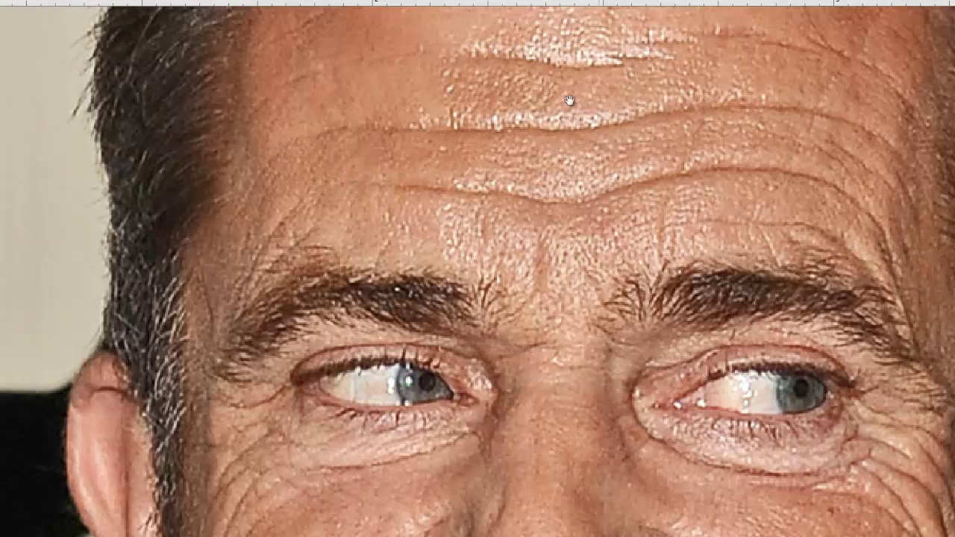
left_click_drag(570, 100, 569, 162)
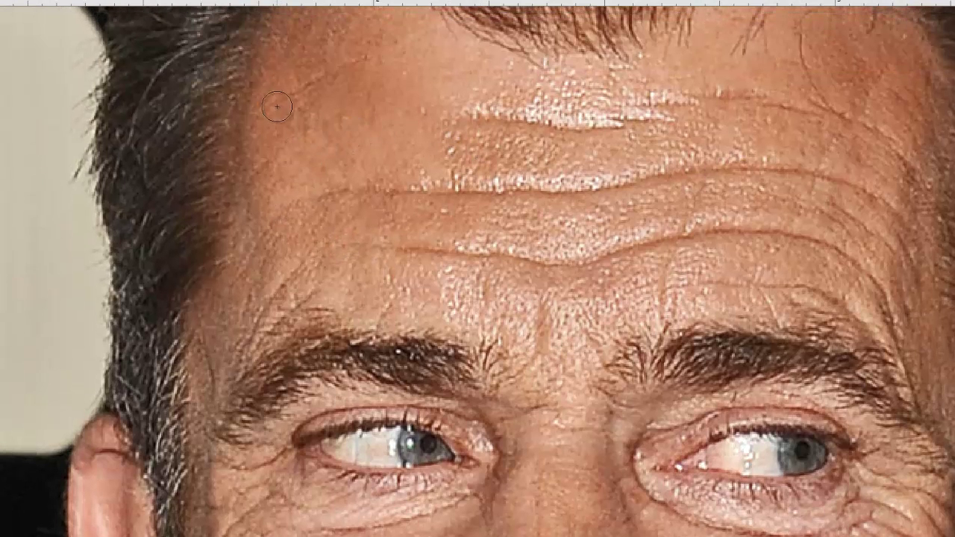
left_click(438, 206, "alt")
left_click_drag(383, 194, 468, 193)
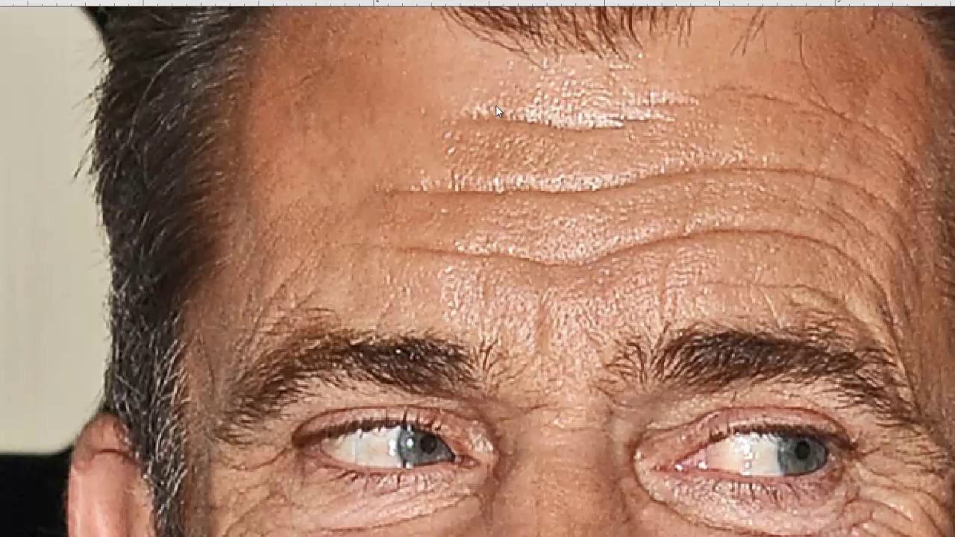
Step: Heal the uppermost wrinkle and its shiny patch across the centre of the forehead, resampling nearby skin
left_click_drag(465, 121, 630, 125)
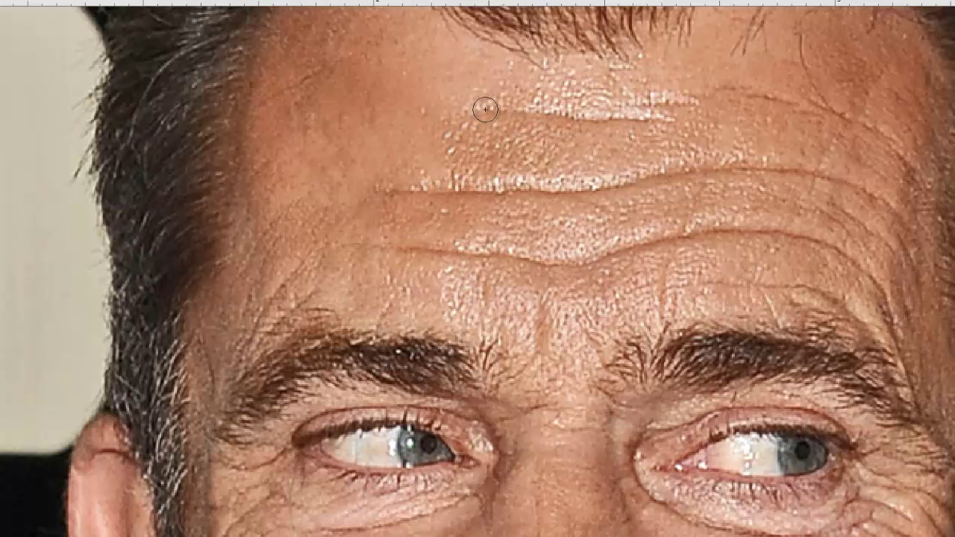
left_click_drag(485, 110, 650, 107)
left_click(537, 98, "alt")
left_click(517, 135, "alt")
left_click_drag(510, 102, 686, 105)
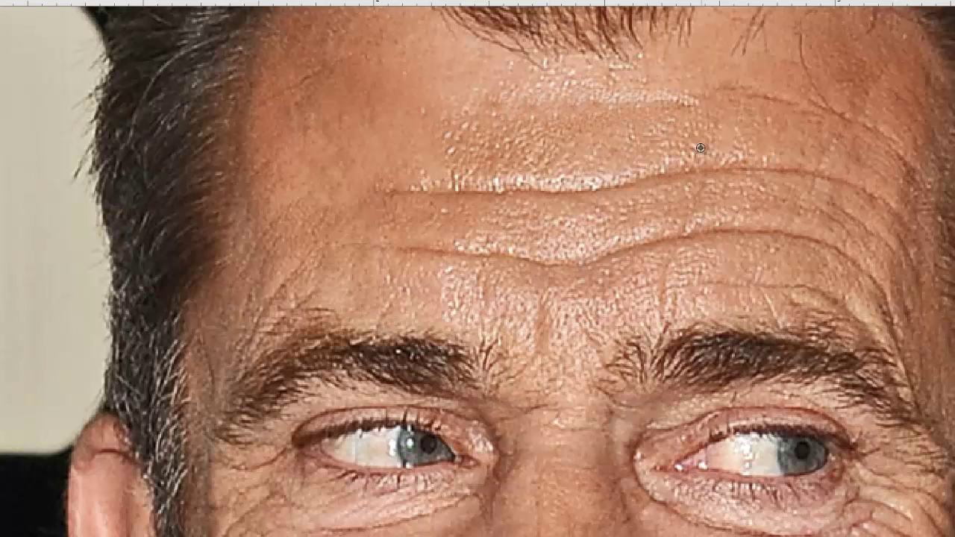
Step: Continue healing the remaining wrinkles on the face with further Healing Brush strokes from newly sampled skin
scroll(700, 148, "down", 3)
scroll(569, 139, "up", 3)
scroll(827, 275, "down", 2)
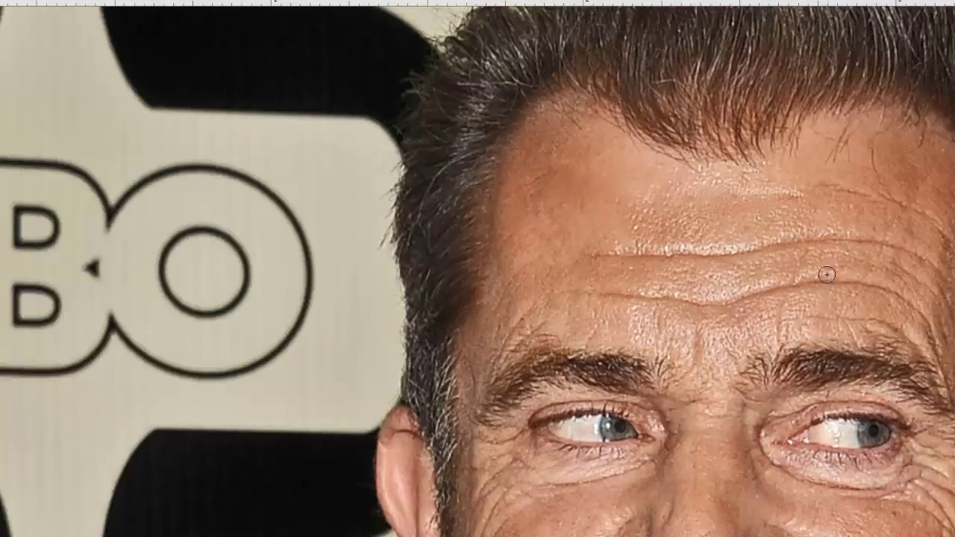
left_click_drag(799, 199, 655, 211)
left_click_drag(522, 388, 524, 213)
scroll(391, 224, "up", 3)
left_click(437, 410, "alt")
left_click_drag(422, 399, 551, 373)
left_click(514, 294, "alt")
left_click_drag(472, 394, 504, 394)
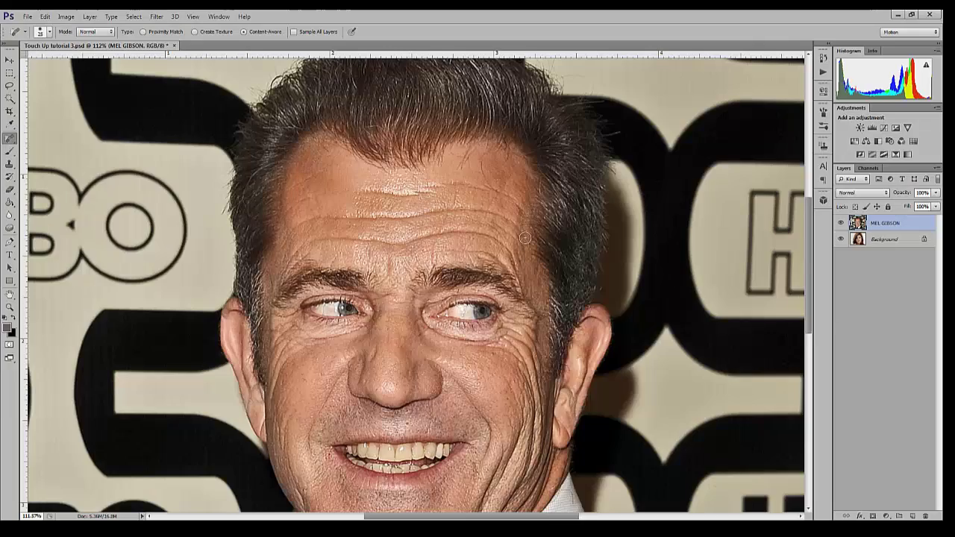
Step: Choose the Spot Healing Brush tool
right_click(10, 140)
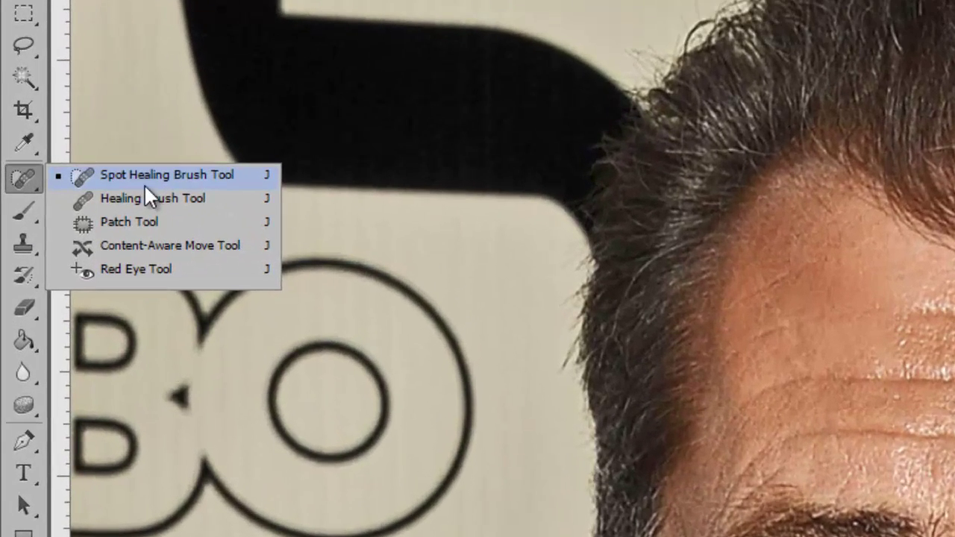
left_click(140, 177)
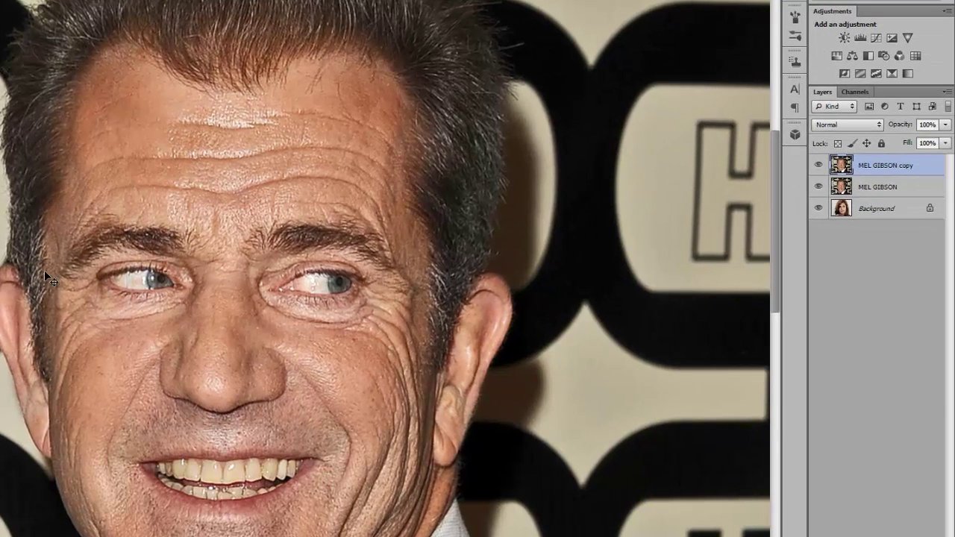
Step: Duplicate the MEL GIBSON layer and delete the surplus copies, keeping a single copy
key("ctrl+j")
key("ctrl+j")
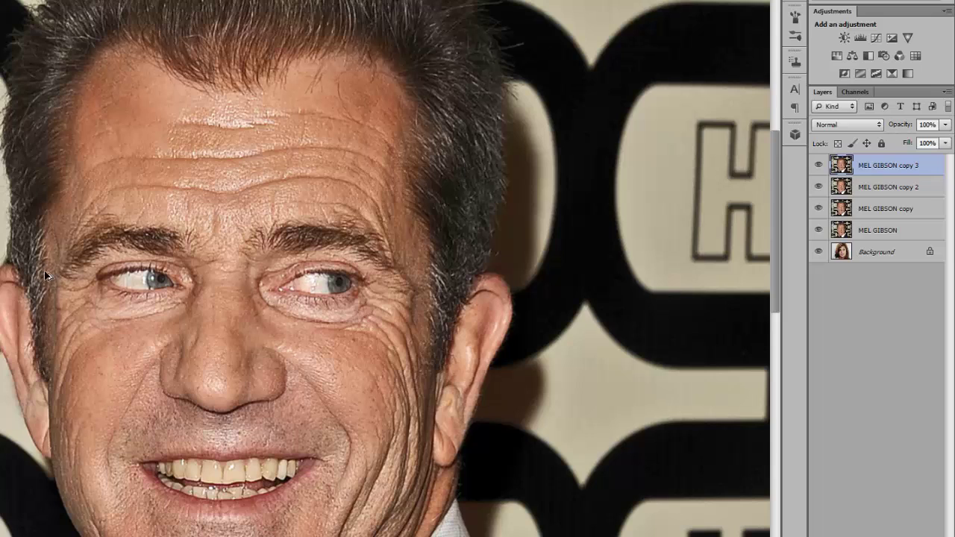
key("Delete")
key("Delete")
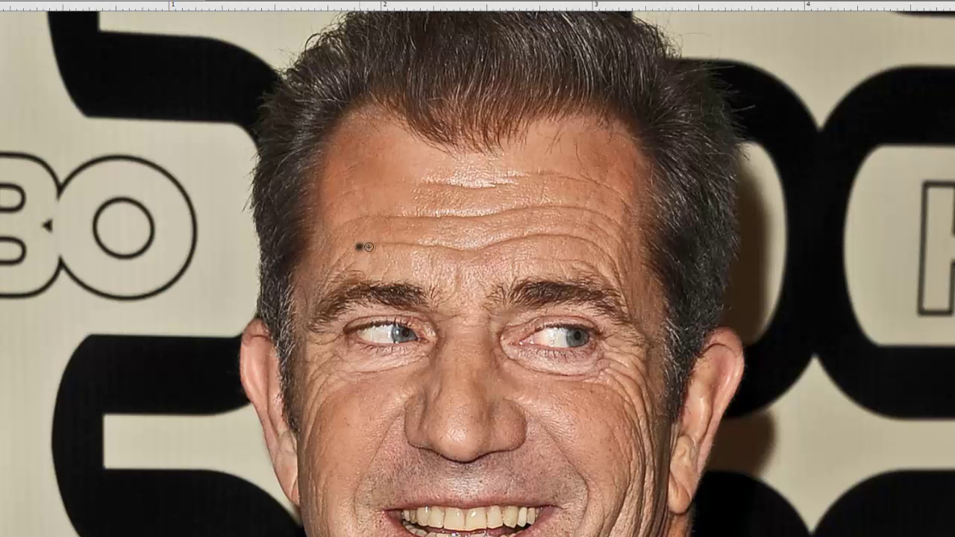
Step: Spot-heal wrinkles on the forehead, nose bridge and cheek on the MEL GIBSON copy layer, and delete that layer
mouse_move(367, 247)
left_mouse_down()
mouse_move(441, 249)
mouse_move(368, 246)
mouse_move(348, 223)
mouse_move(375, 218)
mouse_move(342, 195)
mouse_move(375, 187)
mouse_move(357, 164)
mouse_move(333, 179)
left_mouse_up()
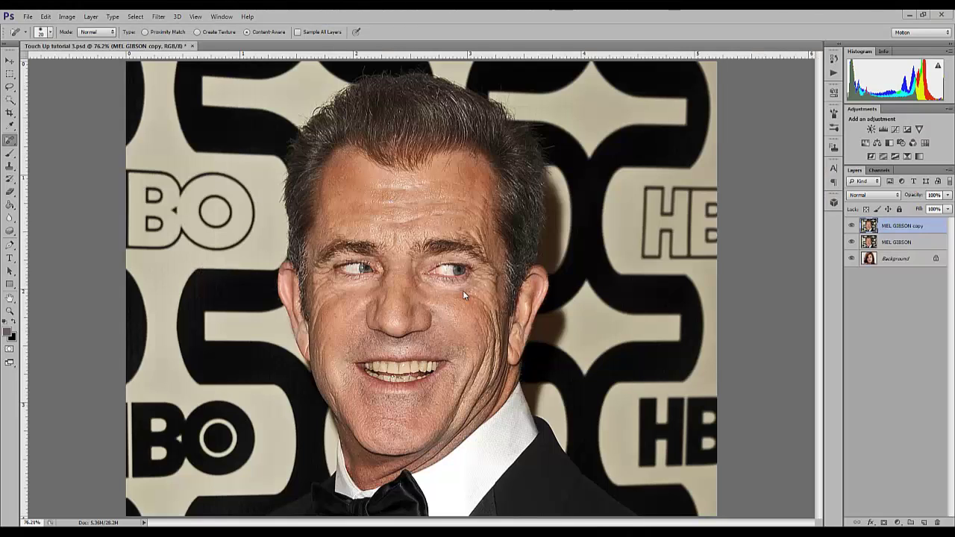
scroll(380, 241, "up", 1)
mouse_move(415, 215)
left_mouse_down()
mouse_move(404, 218)
mouse_move(455, 216)
left_mouse_up()
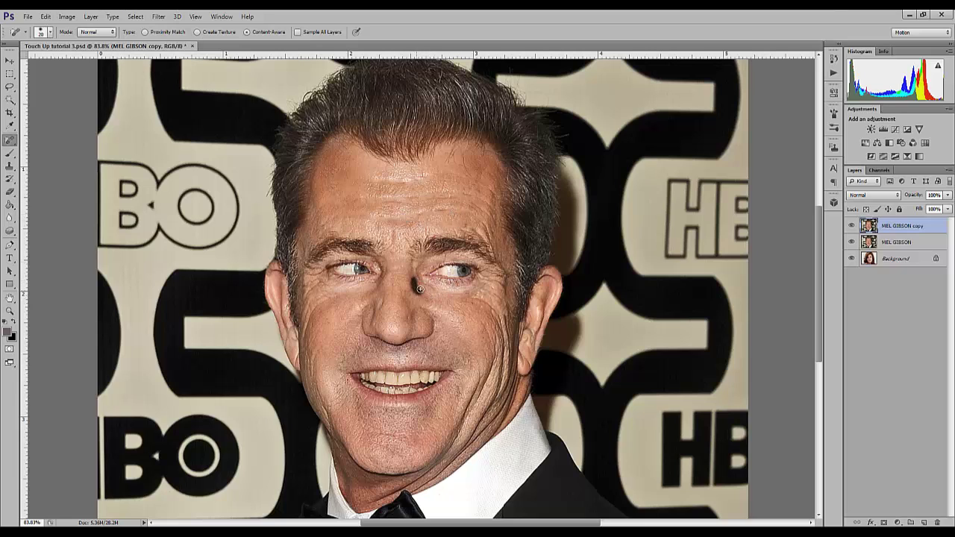
mouse_move(421, 282)
left_mouse_down()
mouse_move(418, 264)
mouse_move(379, 280)
left_mouse_up()
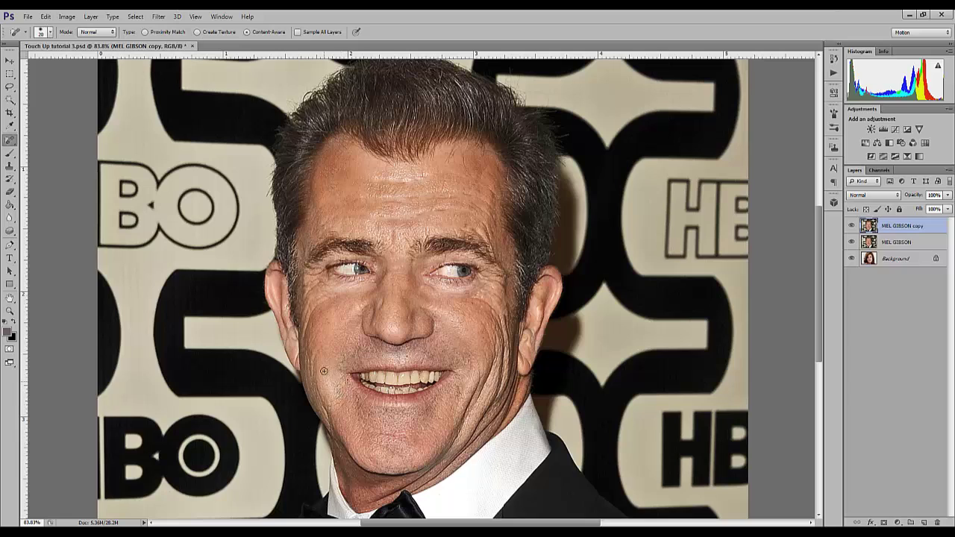
left_click_drag(310, 371, 311, 376)
key("Delete")
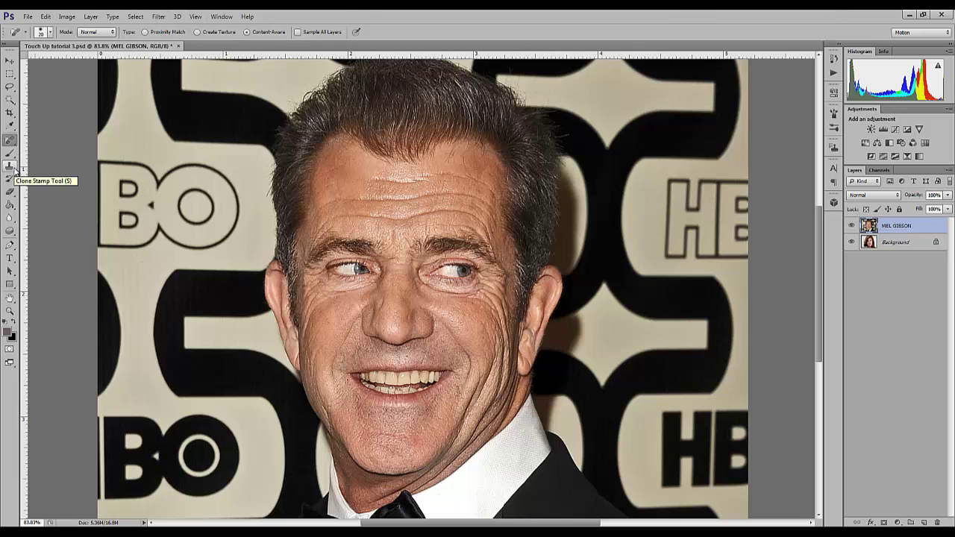
Step: Choose the Clone Stamp tool, set its mode to Lighten and its sampling to Current Layer
left_click(14, 170)
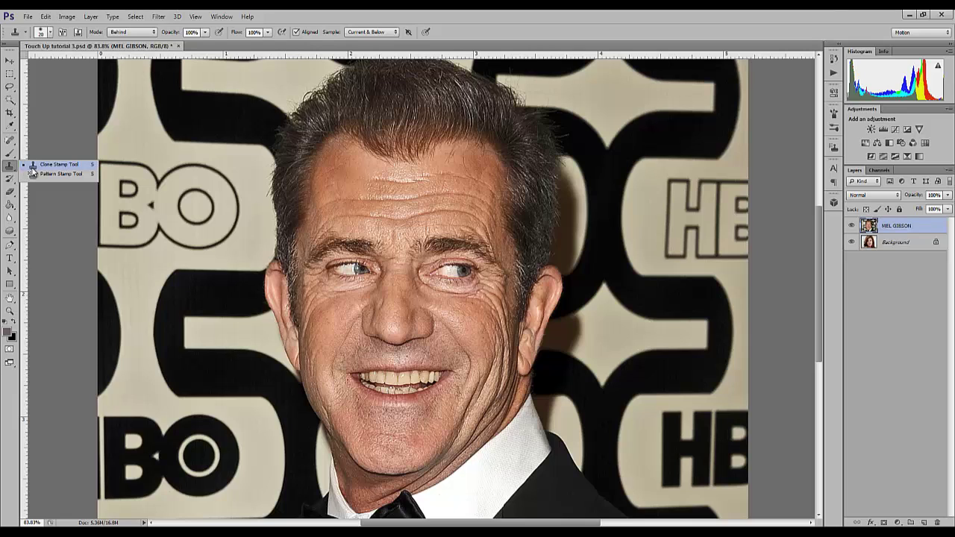
left_click(33, 165)
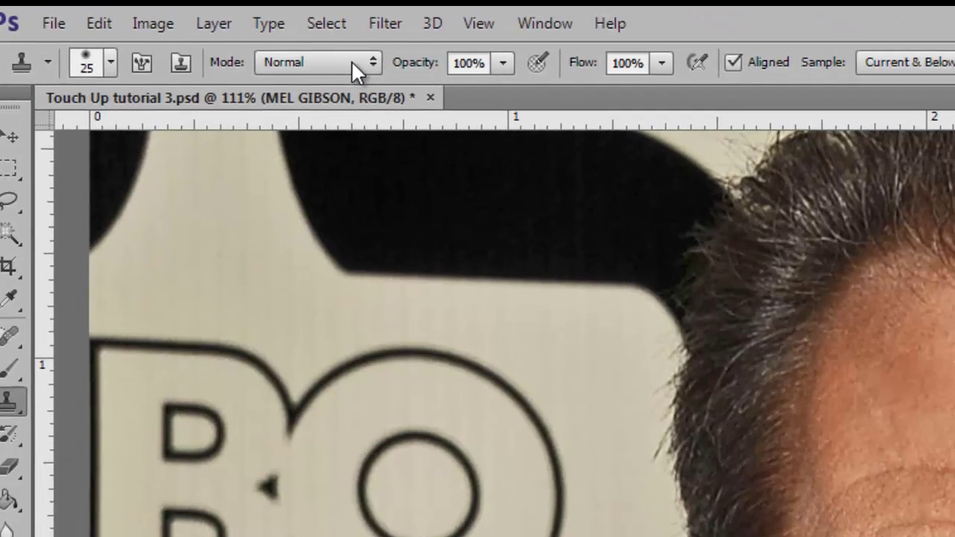
left_click(358, 76)
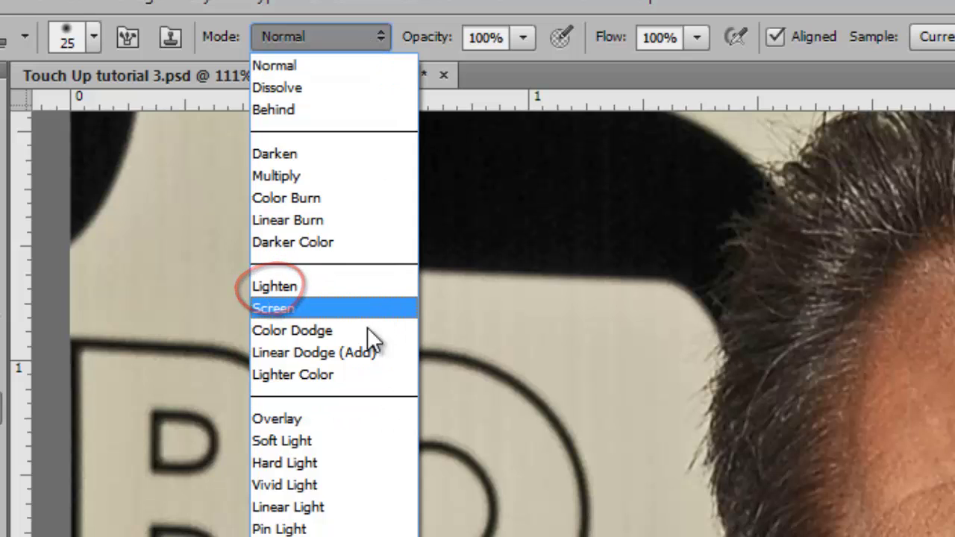
left_click(356, 286)
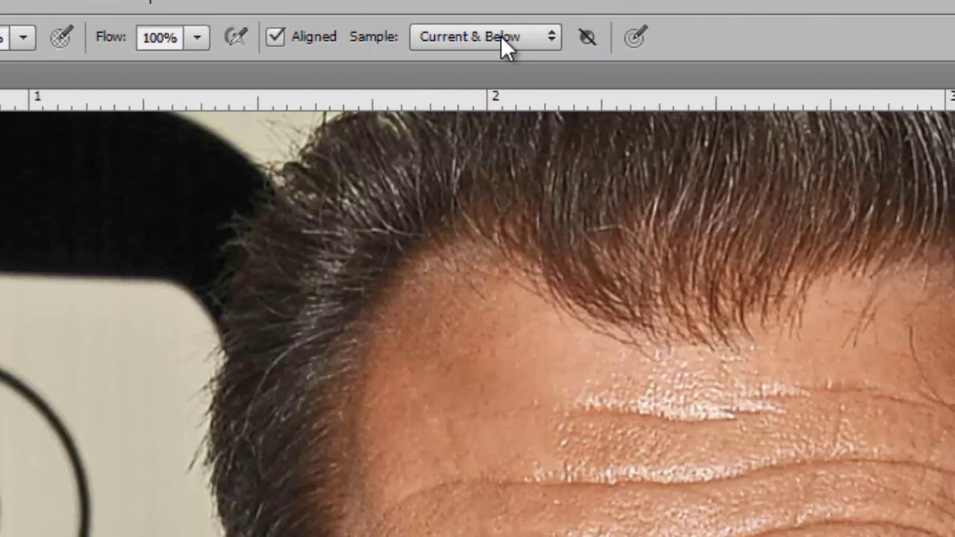
left_click(501, 39)
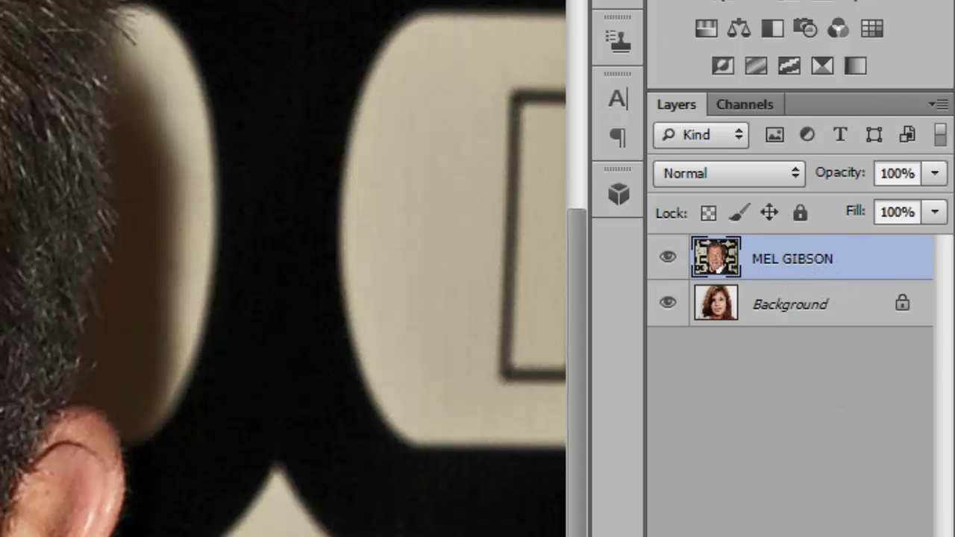
Step: Duplicate the MEL GIBSON layer and clone smooth skin sampled from the cheek over the wrinkles around the eyes
key("ctrl+j")
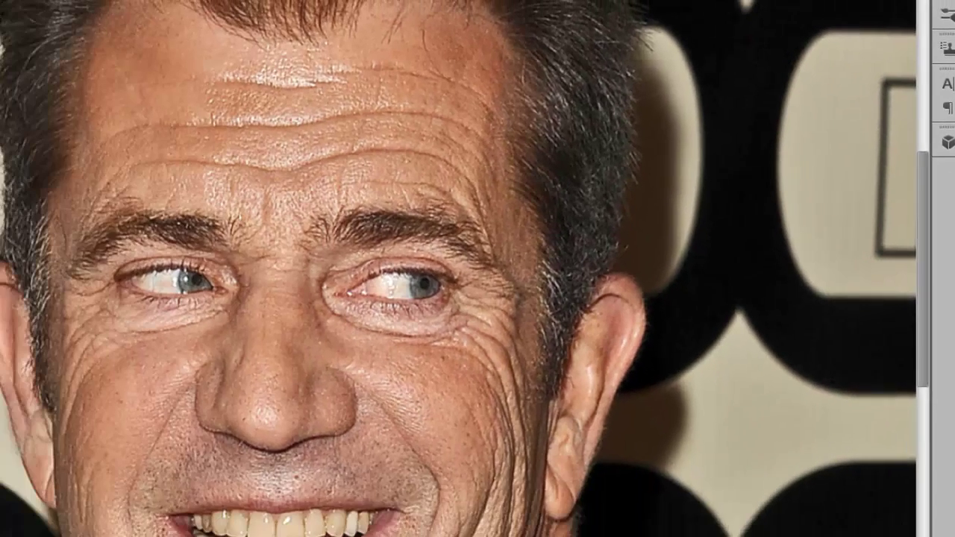
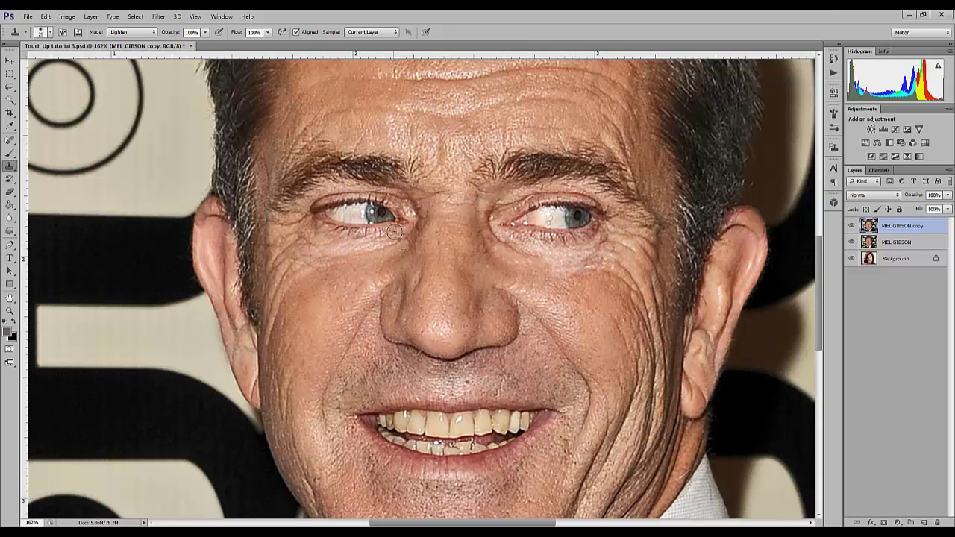
left_click(296, 293, "alt")
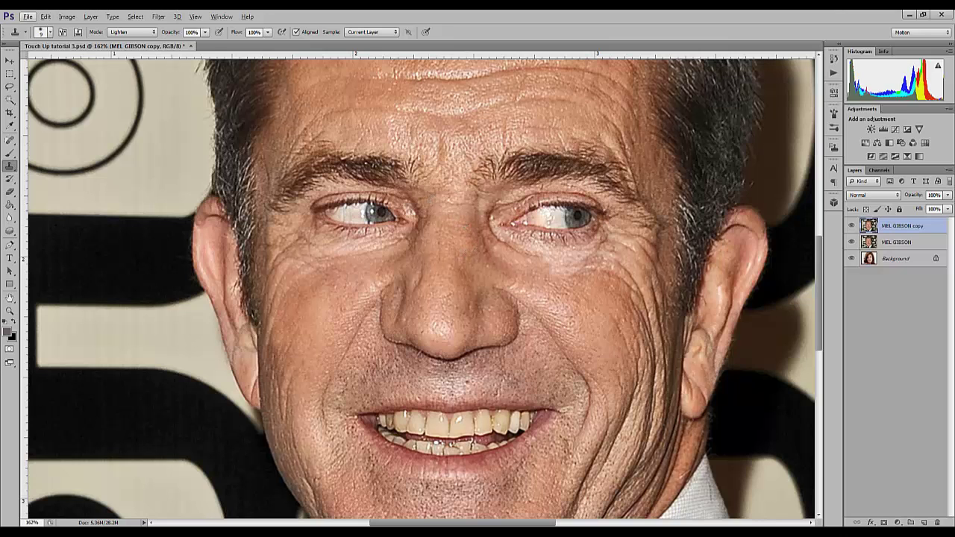
Step: Toggle the MEL GIBSON copy layer's visibility to compare the whole face before and after retouching
key("ctrl+0")
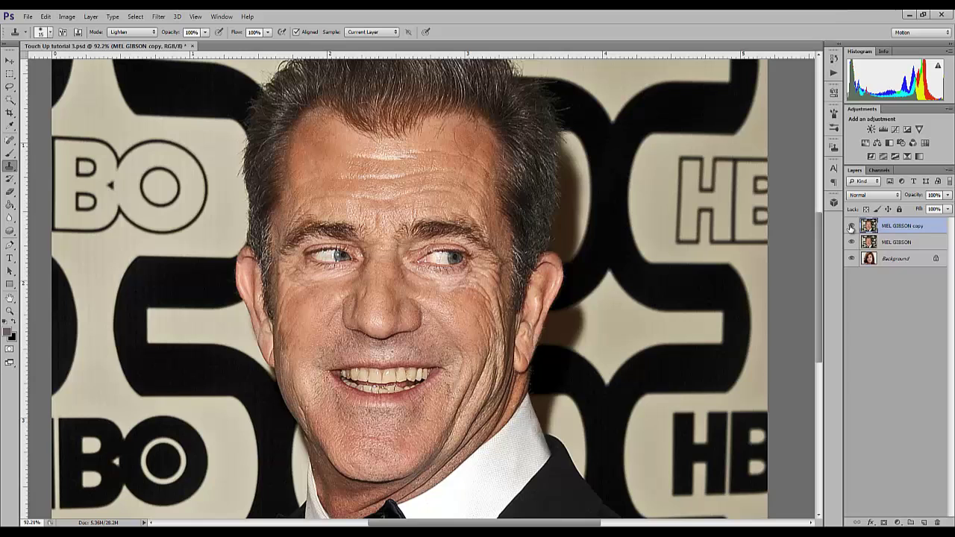
left_click(851, 226)
left_click(851, 227)
left_click(851, 227)
left_click(851, 227)
Step: Choose the Dodge tool and shrink its brush well below 1000 px to suit the face
left_click(15, 235)
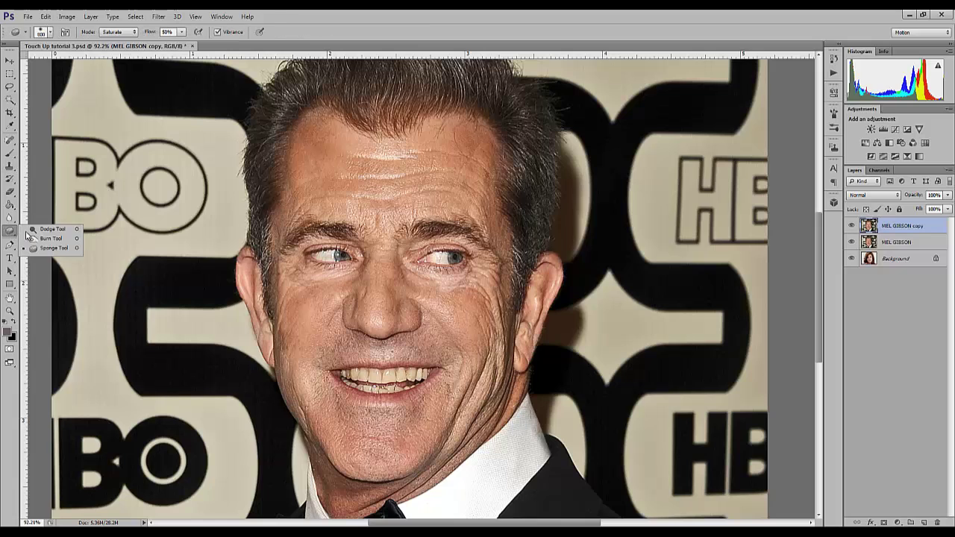
left_click(53, 229)
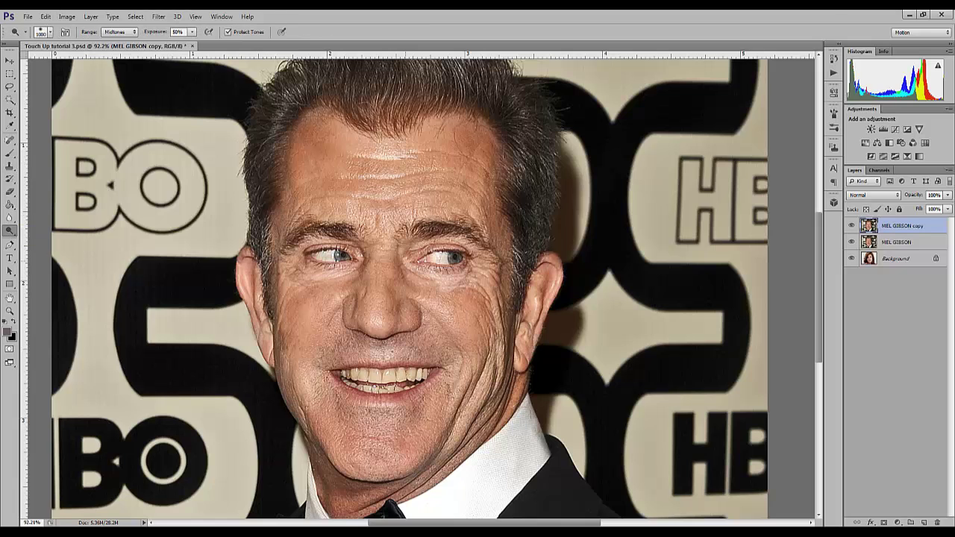
key("bracketleft")
key("bracketleft")
key("bracketleft")
key("bracketleft")
key("bracketleft")
key("bracketleft")
key("bracketleft")
key("bracketleft")
key("bracketleft")
key("bracketleft")
key("bracketleft")
key("bracketleft")
key("bracketleft")
Step: Try brightening the forehead and face with the Dodge tool at 50% exposure, and undo it
mouse_move(348, 149)
left_mouse_down()
mouse_move(559, 391)
mouse_move(508, 242)
mouse_move(268, 342)
mouse_move(262, 271)
mouse_move(231, 329)
mouse_move(574, 212)
mouse_move(419, 353)
mouse_move(285, 365)
mouse_move(523, 308)
mouse_move(461, 337)
mouse_move(523, 149)
left_mouse_up()
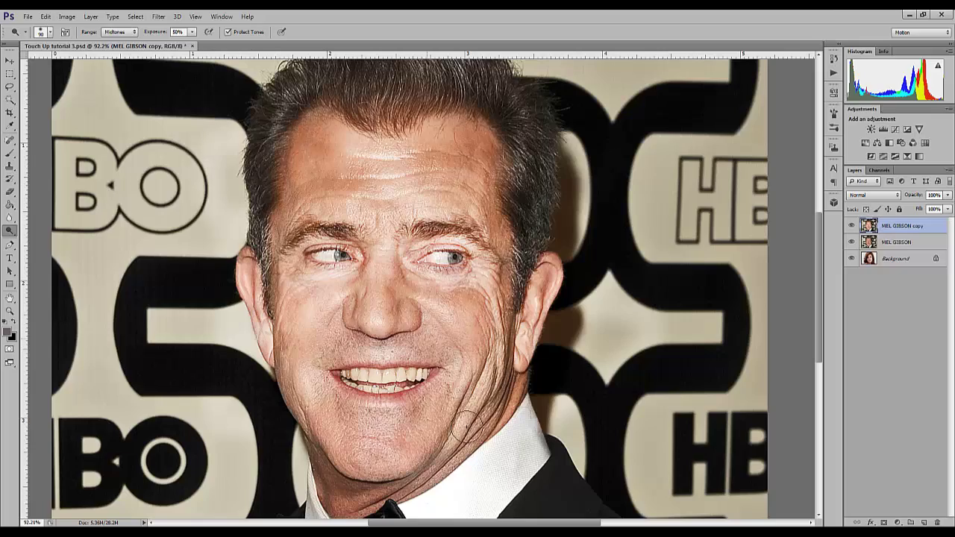
key("ctrl+z")
Step: Whiten the upper front teeth with the Dodge tool, using a 15 px brush on Midtones at 50% exposure
scroll(396, 392, "up", 5)
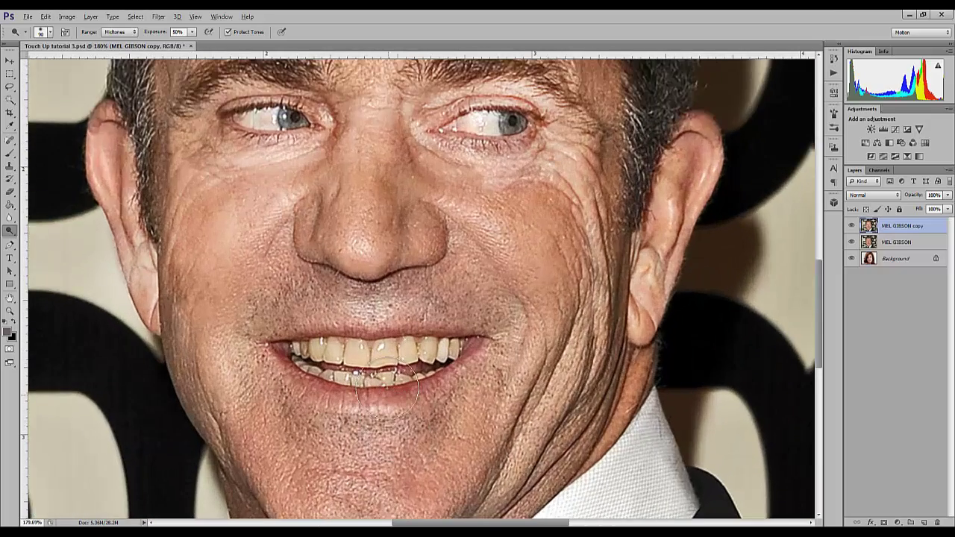
key("bracketleft")
key("bracketleft")
key("bracketleft")
key("bracketleft")
key("bracketleft")
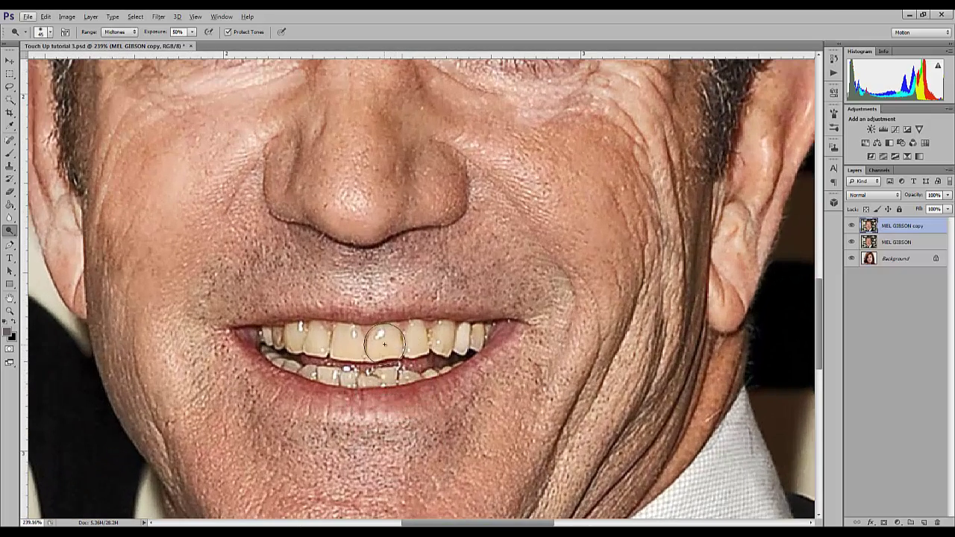
key("bracketleft")
key("bracketleft")
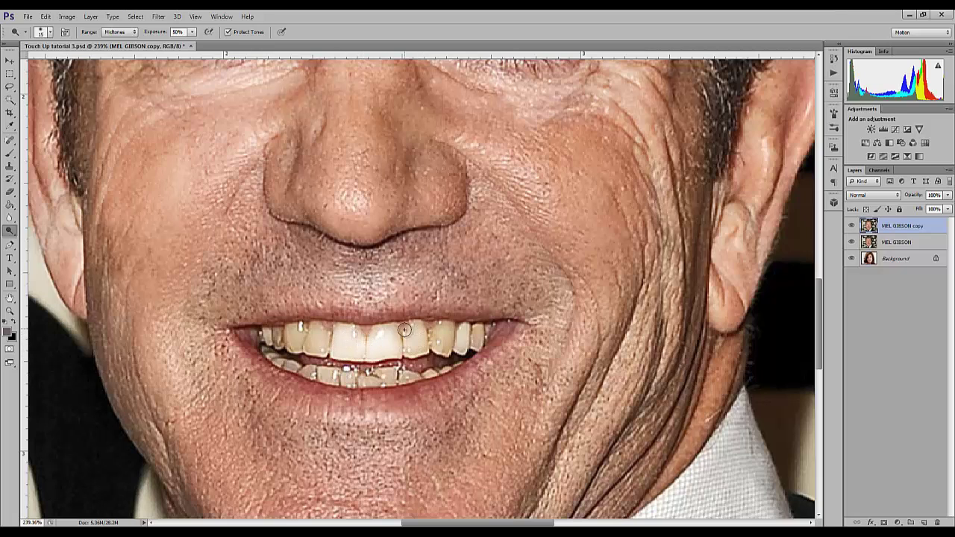
mouse_move(404, 329)
left_mouse_down()
mouse_move(427, 345)
mouse_move(448, 334)
left_mouse_up()
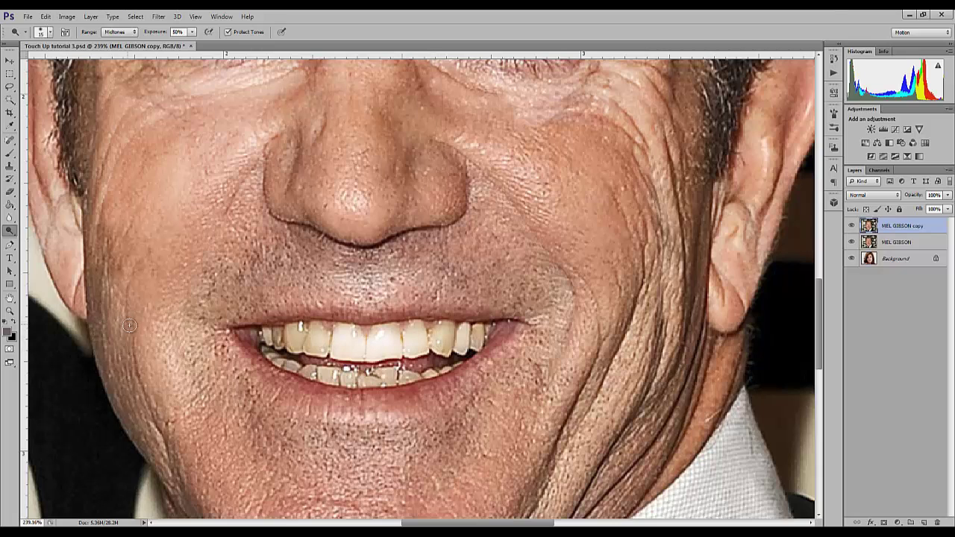
Step: Select the upper row of teeth with a freehand Lasso outline
key("l")
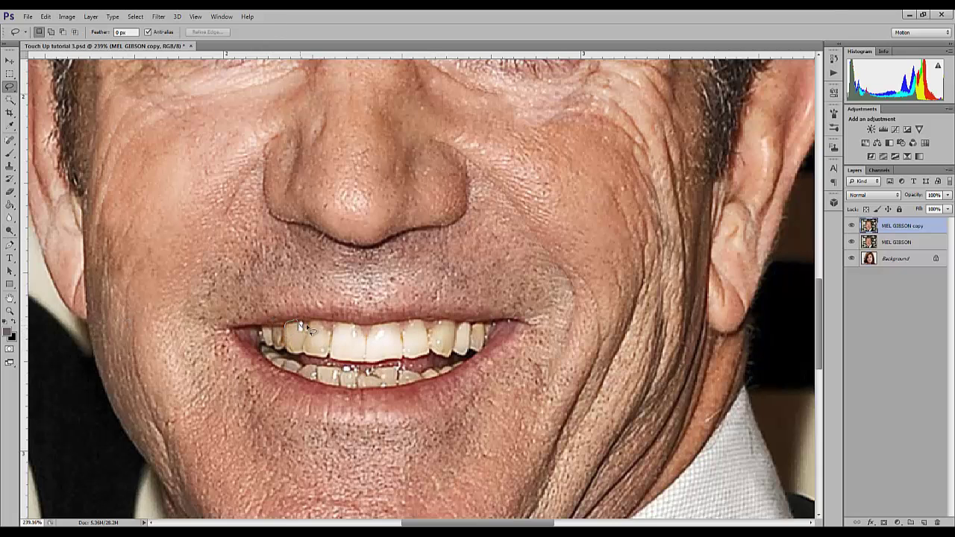
left_click_drag(355, 331, 432, 328)
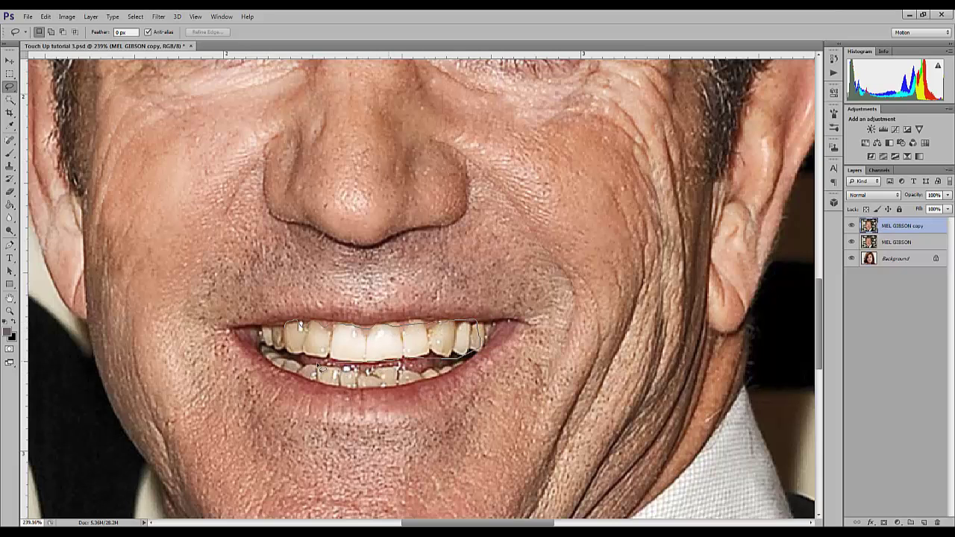
left_click_drag(299, 326, 297, 326)
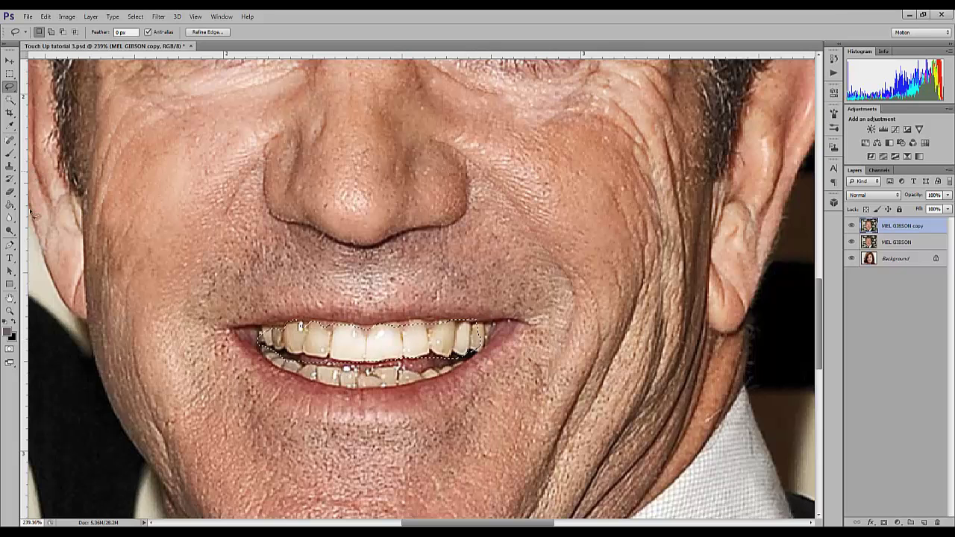
Step: Return to the Dodge tool and enlarge its brush to about 45 px
left_click(9, 229)
key("bracketright")
key("bracketright")
key("bracketright")
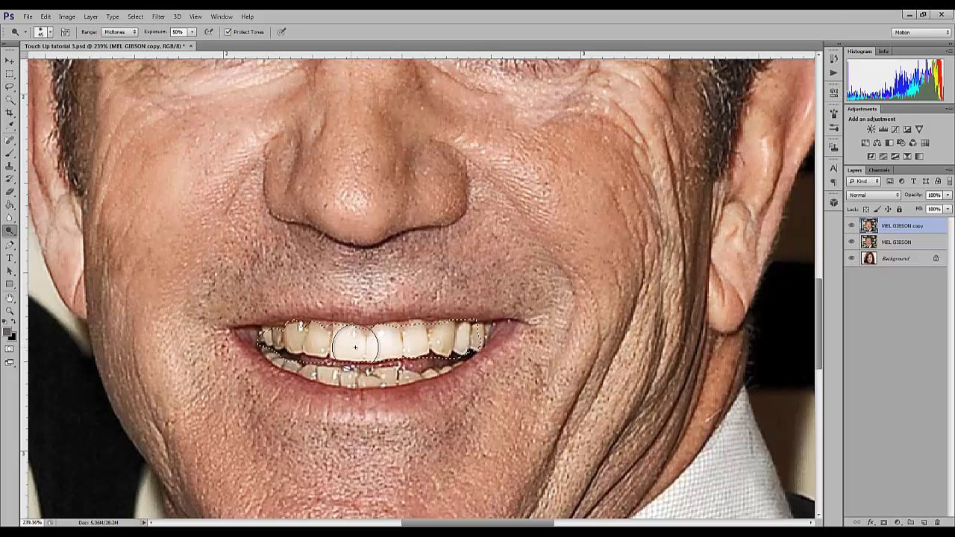
Step: Try dodging across the whole selected row of upper teeth, and undo those strokes
left_click_drag(427, 339, 534, 341)
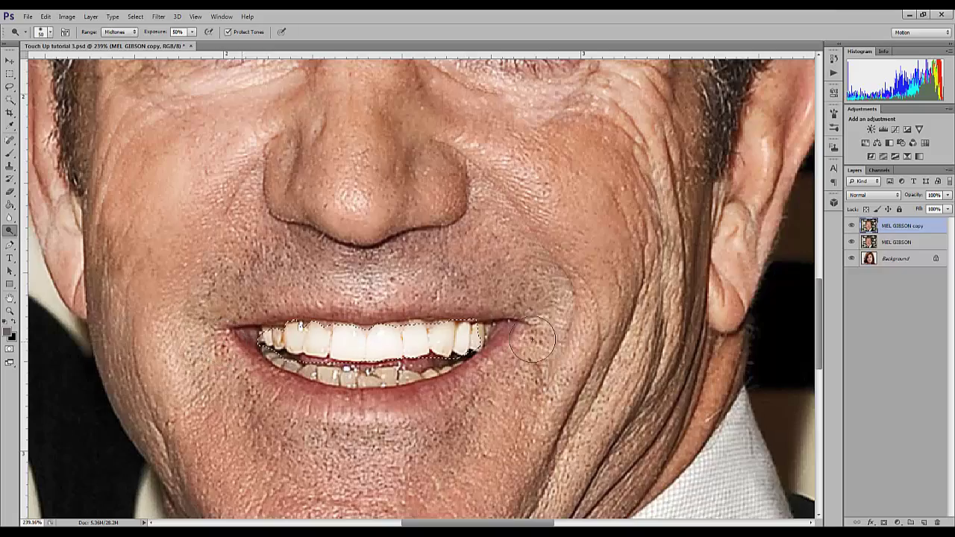
scroll(564, 371, "down", 7)
scroll(615, 401, "down", 2)
scroll(387, 404, "up", 6)
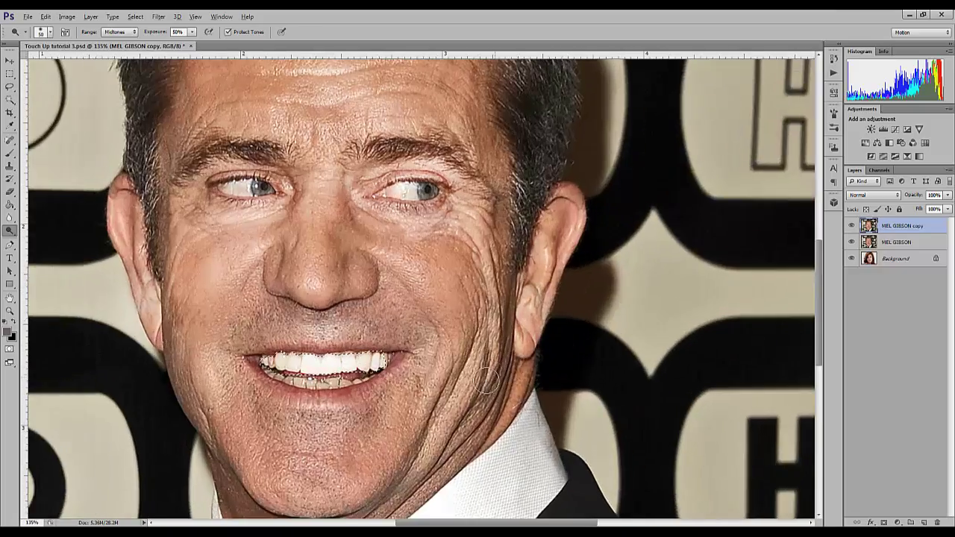
key("ctrl+alt+z")
key("ctrl+alt+z")
key("ctrl+alt+z")
key("ctrl+alt+z")
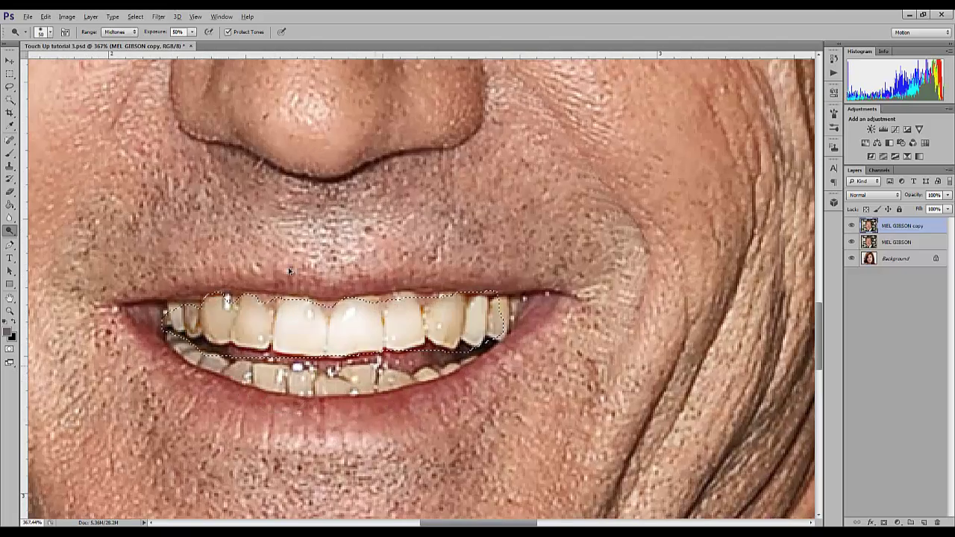
Step: Try whitening the selected upper teeth again with the Dodge tool on Midtones at 50% exposure
left_click(135, 32)
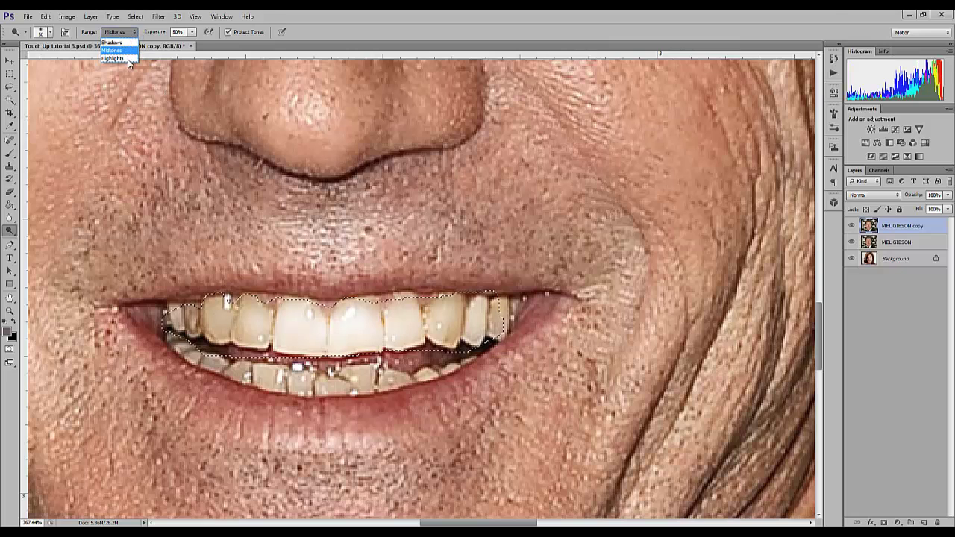
left_click(298, 331)
mouse_move(297, 332)
left_mouse_down()
mouse_move(190, 328)
mouse_move(428, 326)
left_mouse_up()
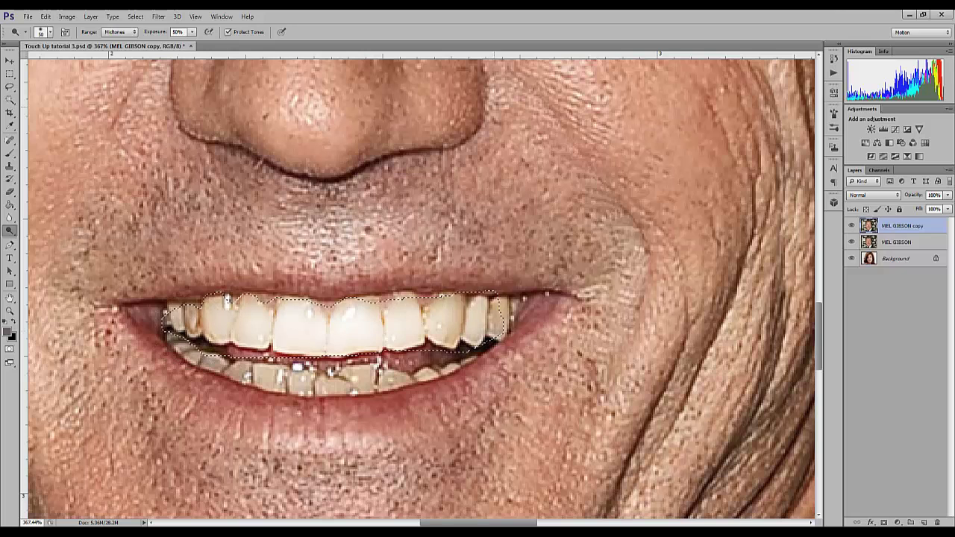
scroll(246, 279, "down", 1)
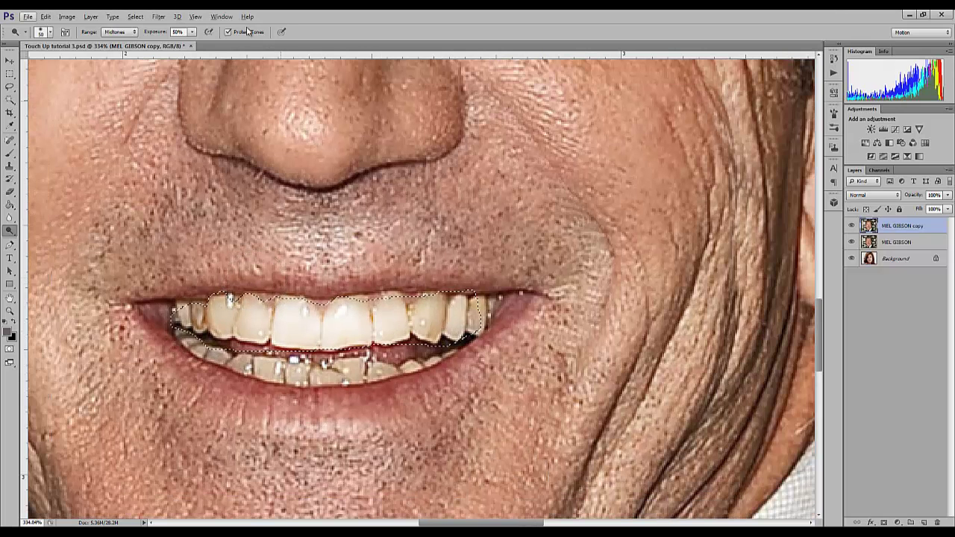
Step: Lower the Dodge tool's exposure to 14% and lightly whiten the selected upper teeth
left_click(192, 33)
left_click_drag(192, 44, 173, 46)
left_click(242, 314)
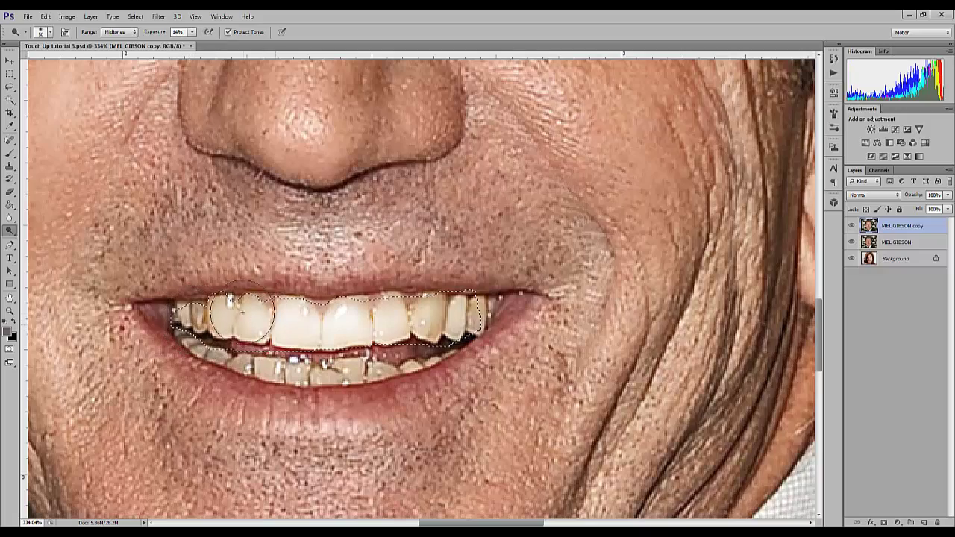
left_click_drag(242, 313, 373, 315)
scroll(504, 401, "down", 1)
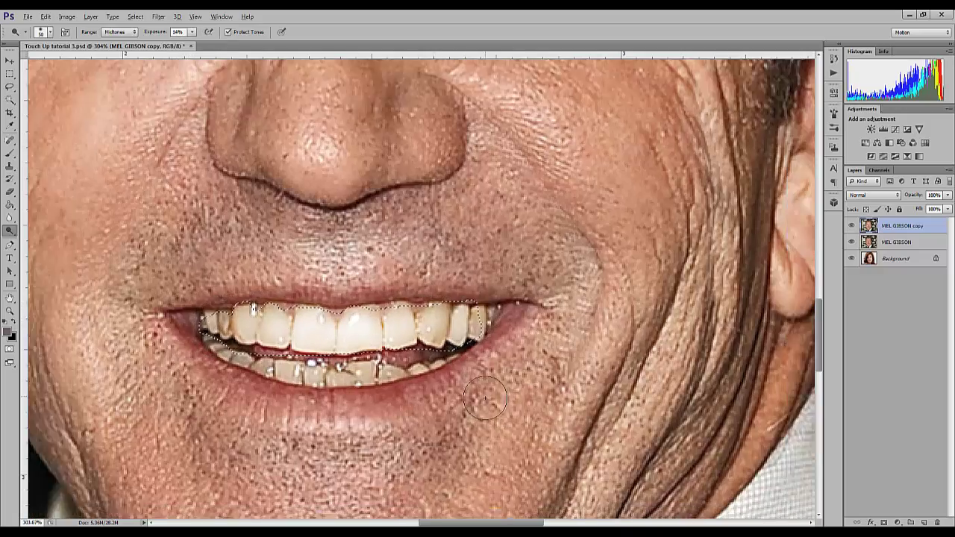
scroll(493, 407, "down", 4)
scroll(515, 410, "up", 3)
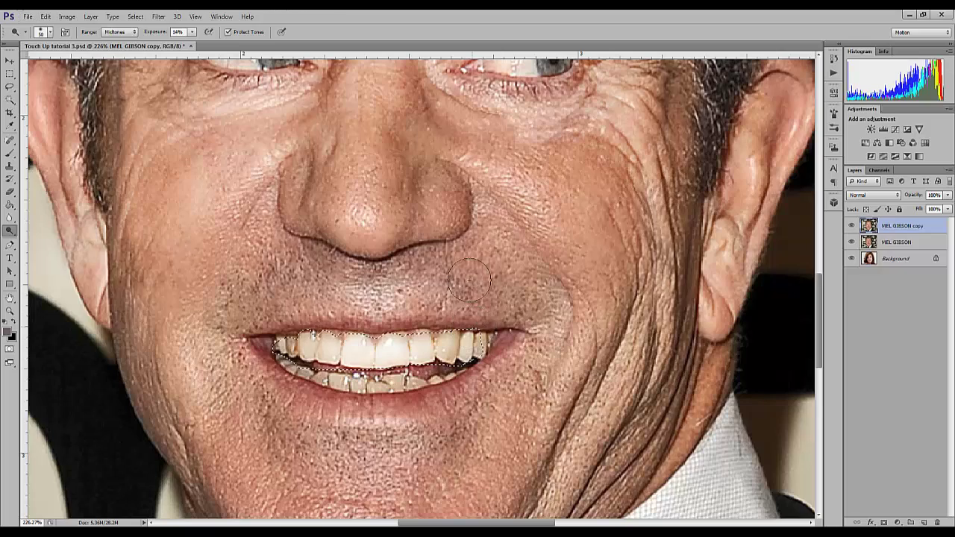
scroll(478, 269, "down", 2)
scroll(570, 292, "up", 1)
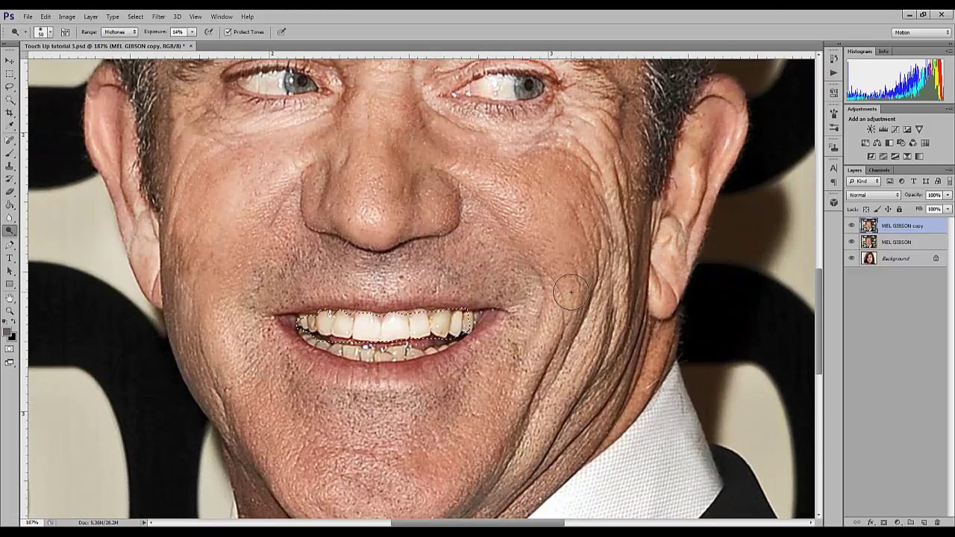
Step: Shift the selected upper teeth's hue slightly negative with Hue/Saturation, clear the selection and switch to the Rectangular Marquee tool
left_click(87, 17)
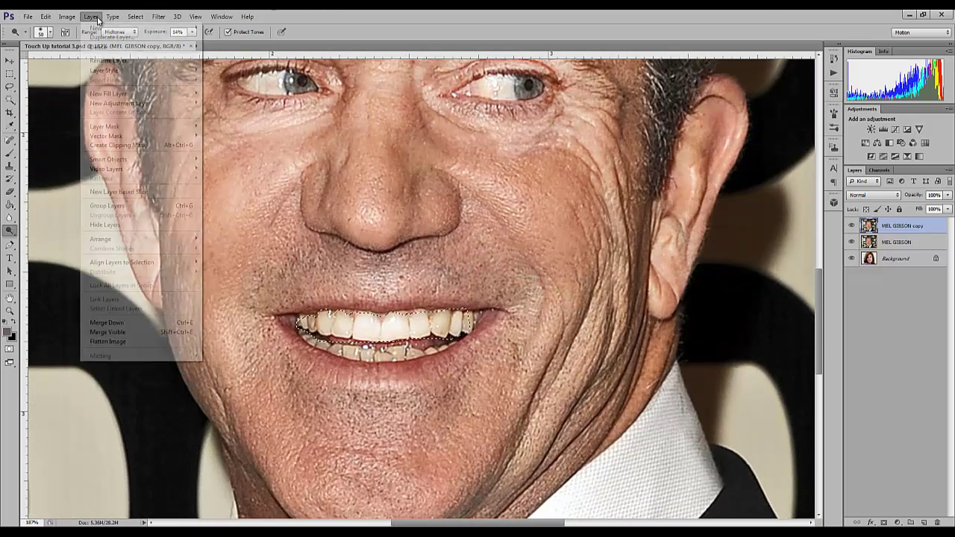
mouse_move(67, 18)
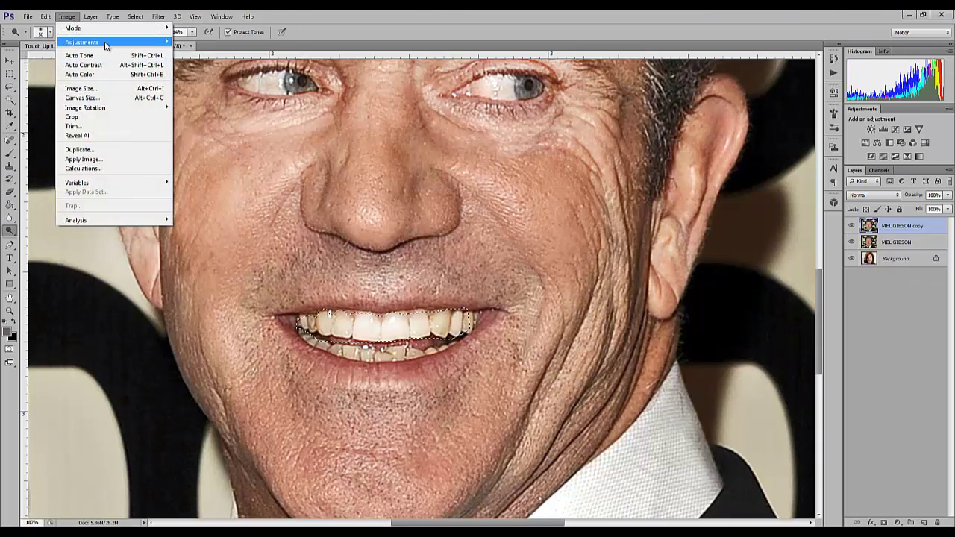
mouse_move(105, 43)
left_click(237, 93)
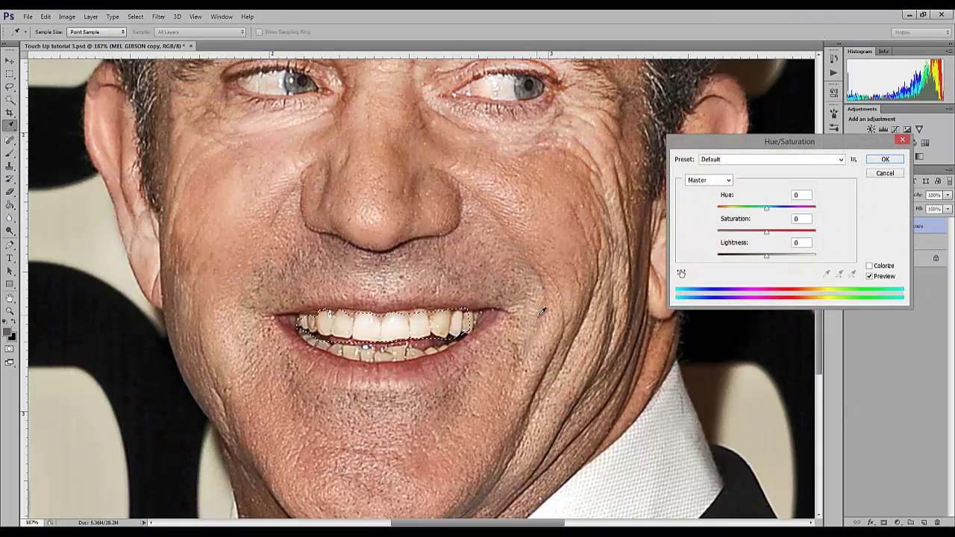
left_click_drag(767, 211, 762, 212)
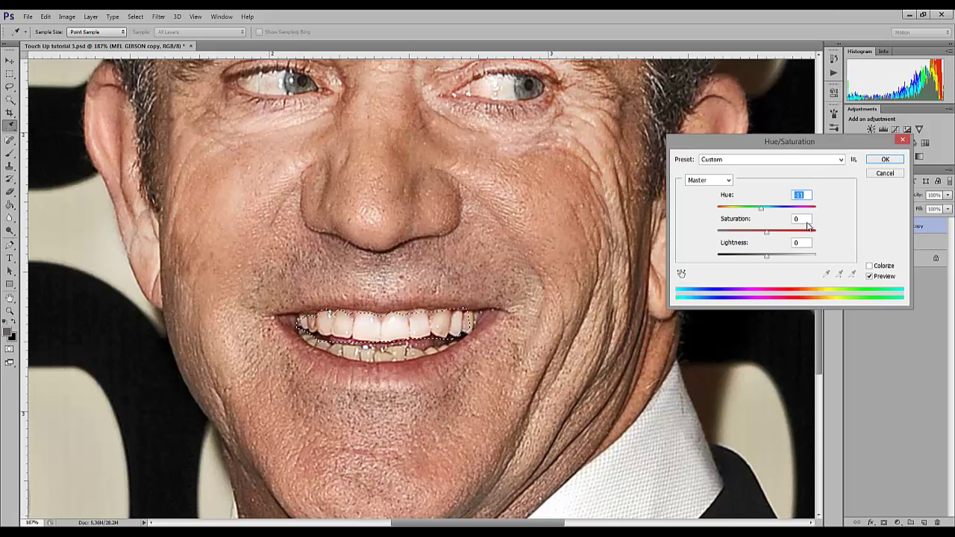
left_click(885, 159)
key("m")
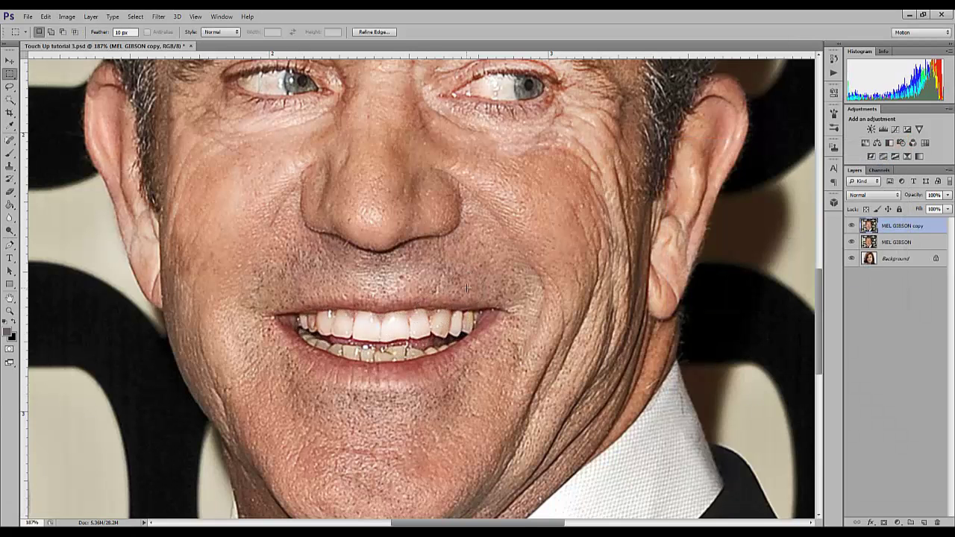
Step: Restore the selection of the upper teeth and set its saturation to -26 with Hue/Saturation
left_click(409, 371)
scroll(409, 371, "down", 5)
scroll(409, 371, "down", 3)
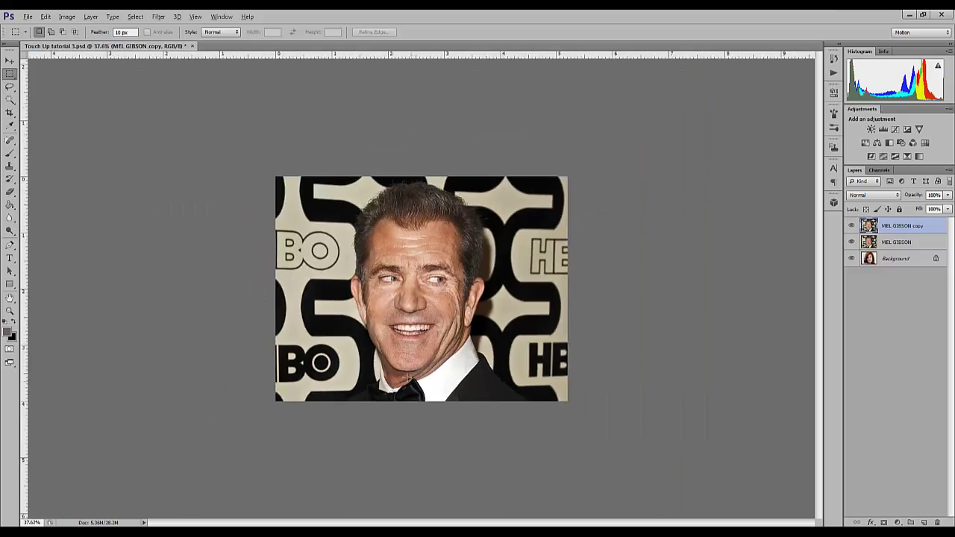
scroll(409, 371, "up", 6)
key("ctrl+z")
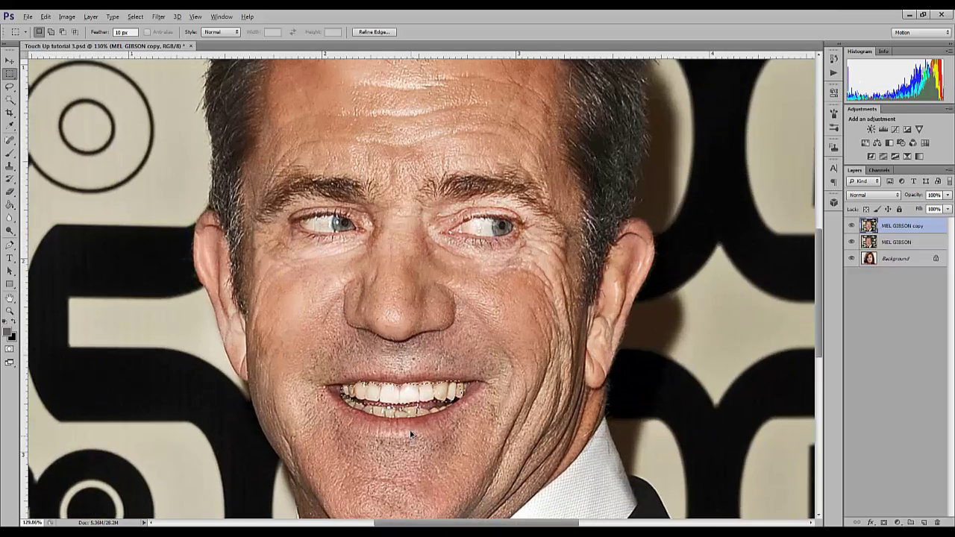
scroll(412, 437, "up", 5)
scroll(427, 348, "down", 5)
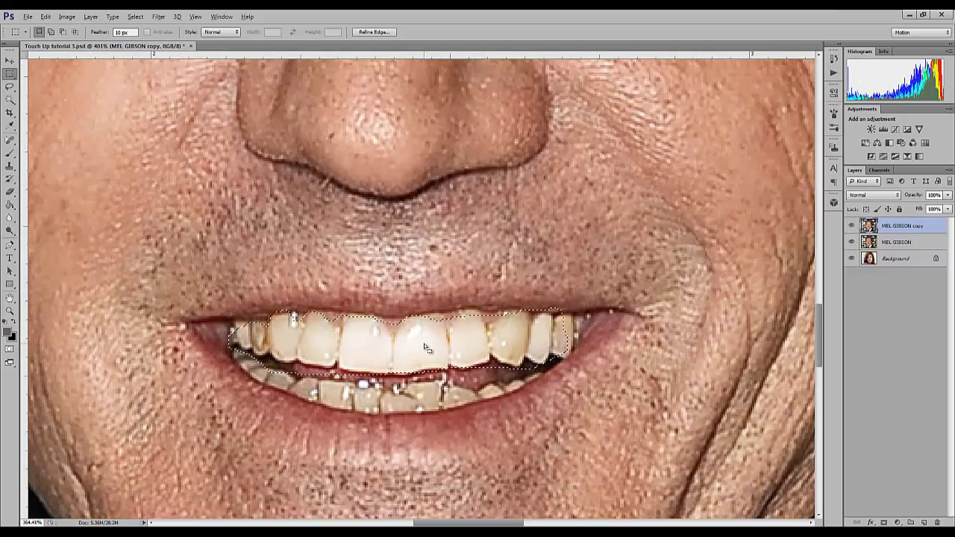
key("ctrl+u")
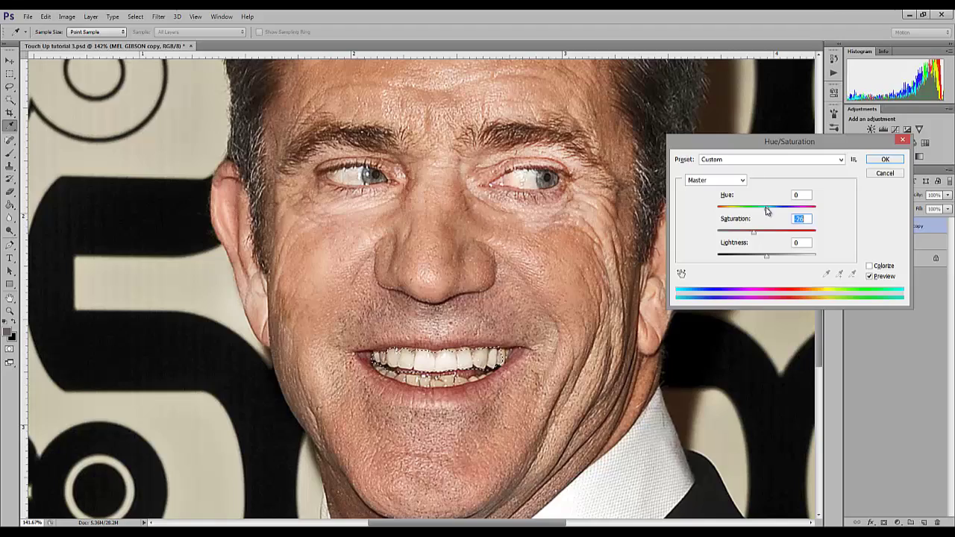
left_click(885, 162)
Step: Examine the whitened upper teeth up close and within the whole face
scroll(389, 319, "up", 5)
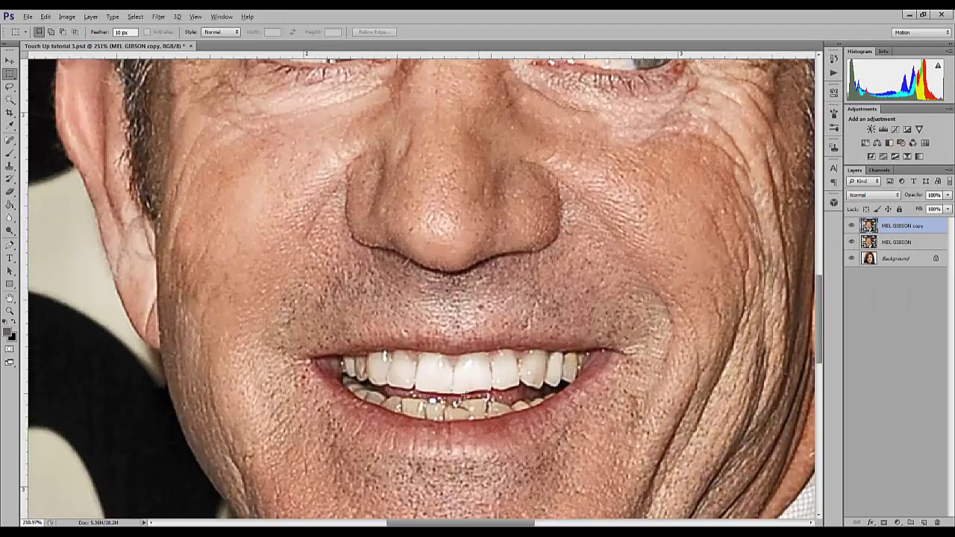
scroll(390, 320, "down", 3)
scroll(436, 381, "down", 4)
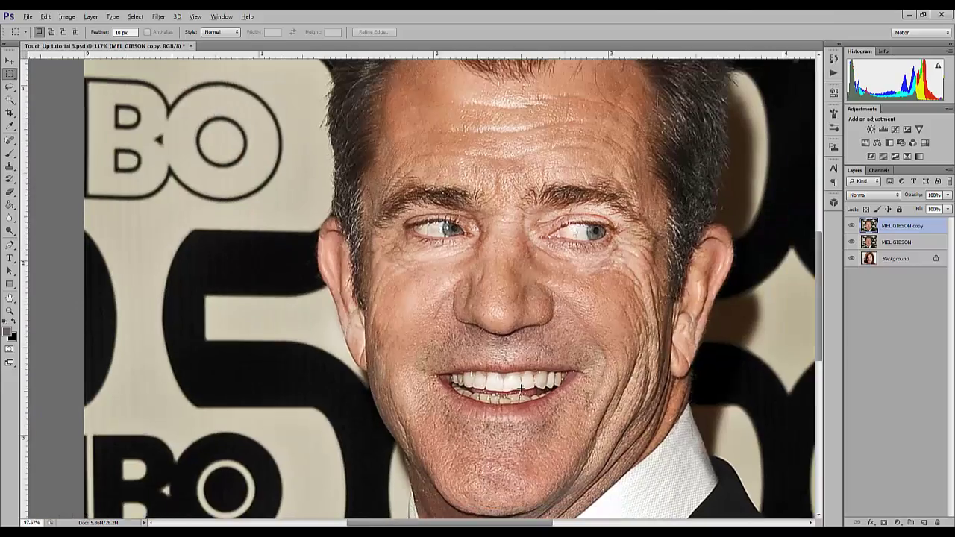
scroll(436, 381, "up", 5)
scroll(437, 382, "down", 5)
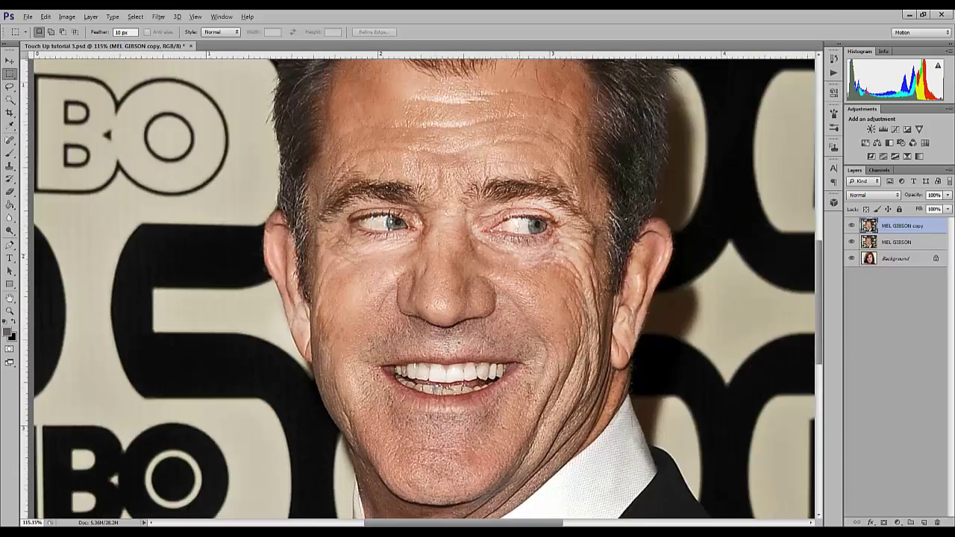
scroll(472, 389, "up", 5)
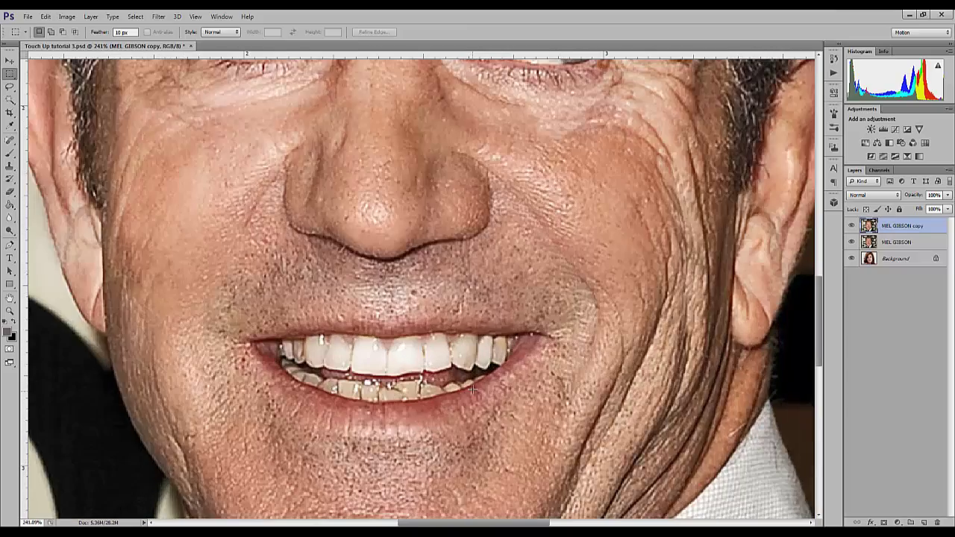
scroll(469, 386, "down", 5)
scroll(379, 340, "up", 2)
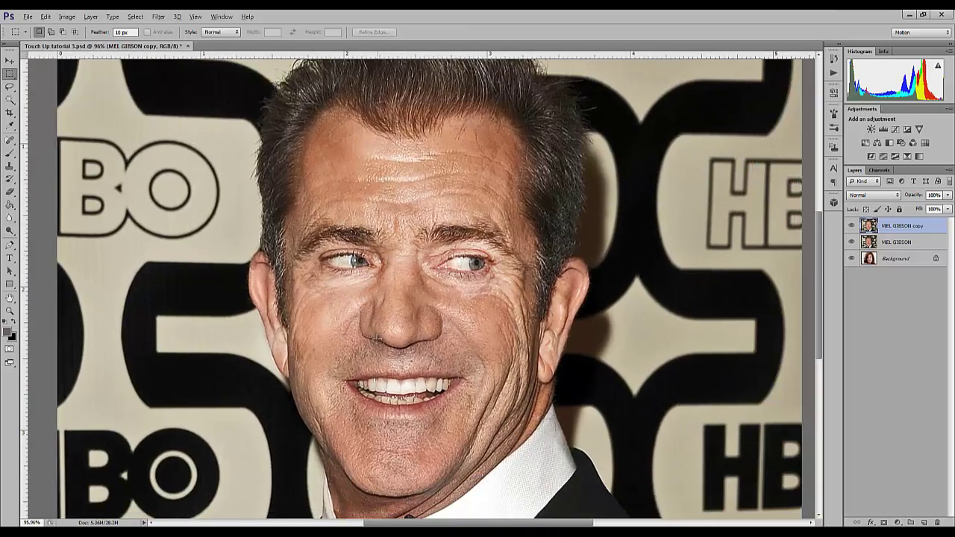
Step: Switch to the Blur tool and reduce its brush size to 125 px
scroll(378, 339, "up", 2)
left_click_drag(10, 217, 34, 221)
key("bracketleft")
key("bracketleft")
key("bracketleft")
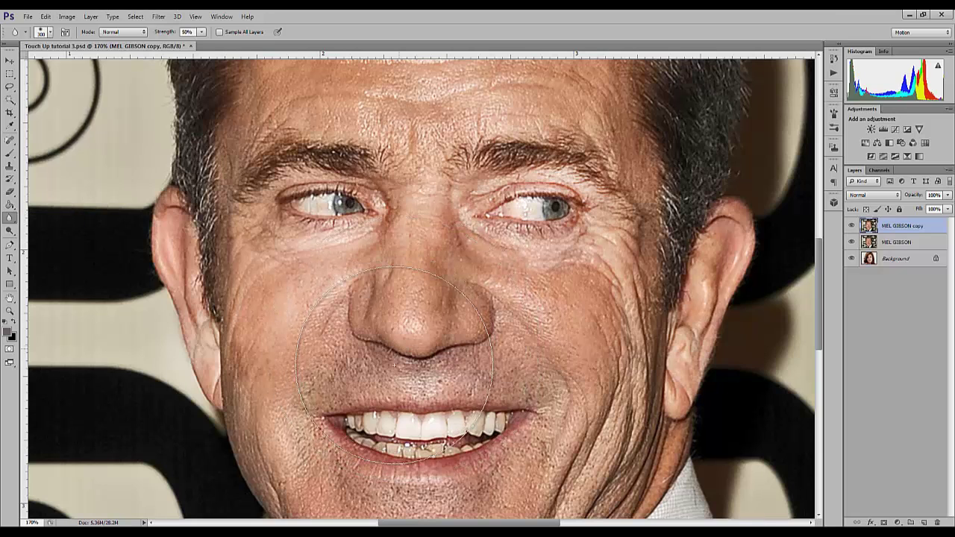
key("bracketleft")
key("bracketleft")
key("bracketleft")
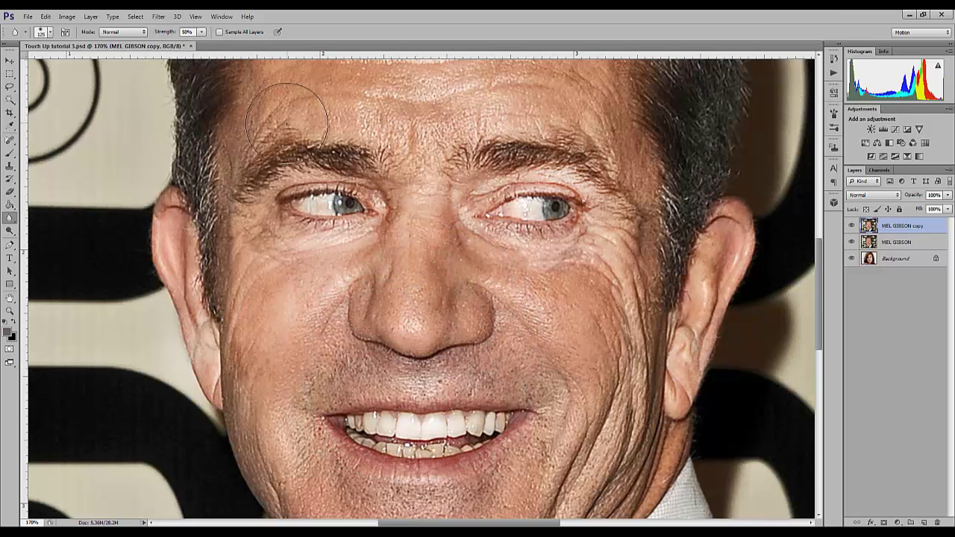
Step: Lower the Blur tool's strength to 31% and reduce its brush size to 50 px
left_click(201, 31)
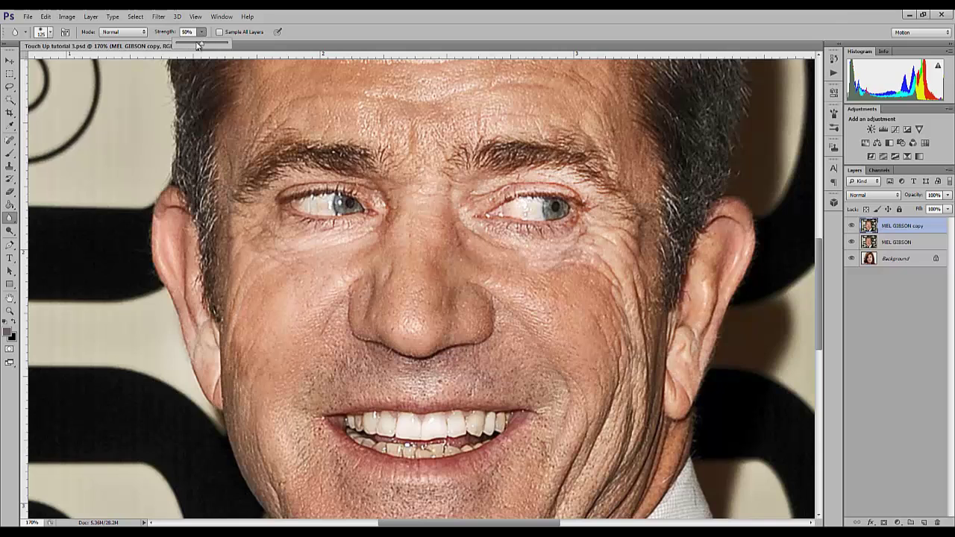
left_click_drag(201, 43, 190, 43)
left_click(351, 355)
key("bracketleft")
key("bracketleft")
key("bracketleft")
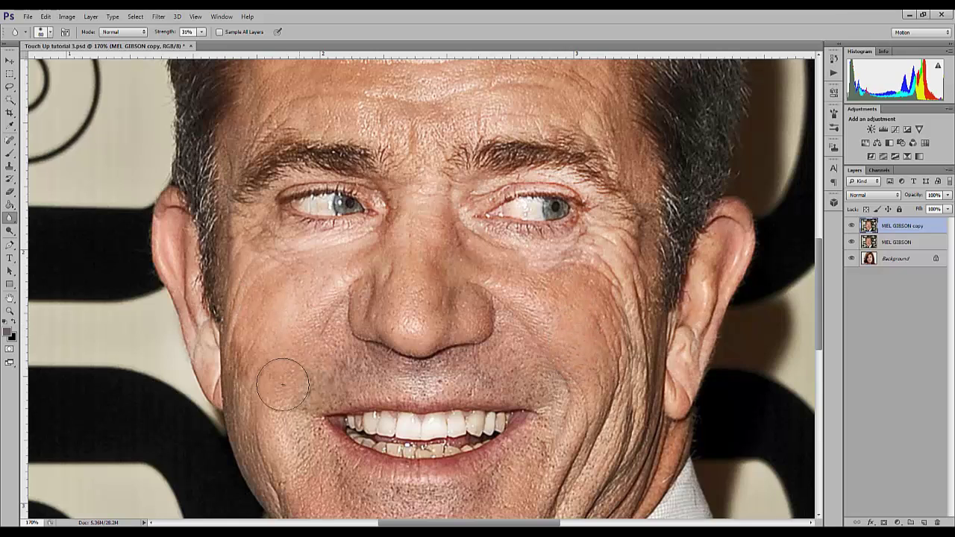
key("bracketleft")
key("bracketleft")
key("bracketleft")
left_click_drag(537, 168, 549, 307)
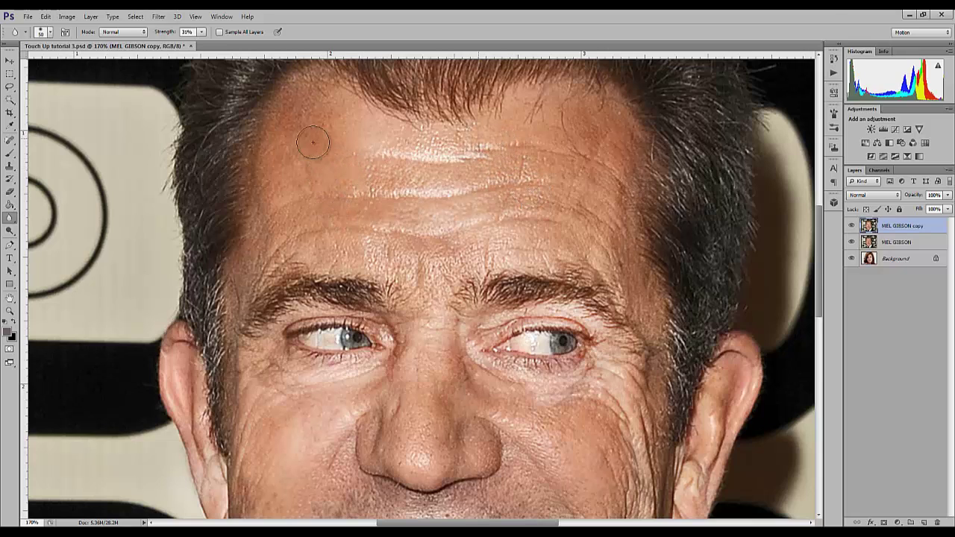
left_click(158, 17)
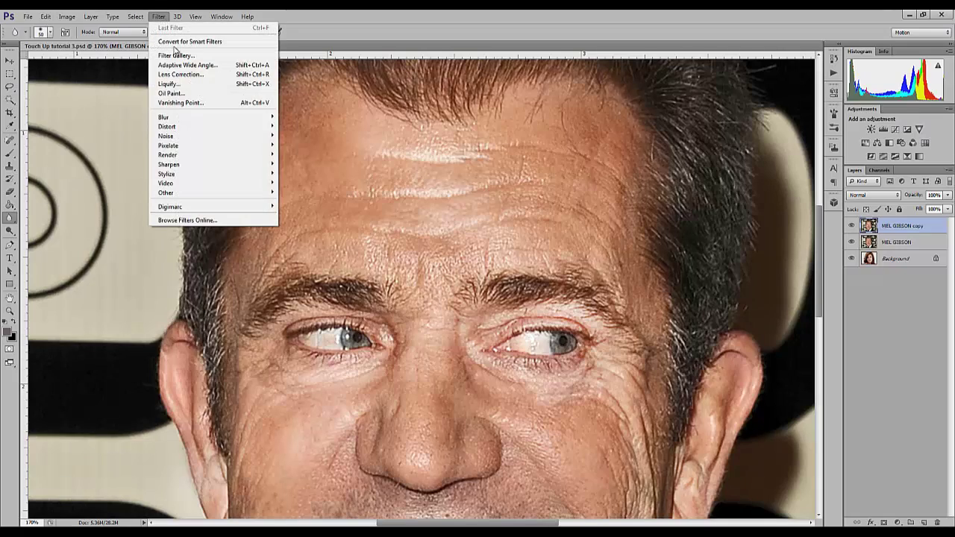
mouse_move(219, 124)
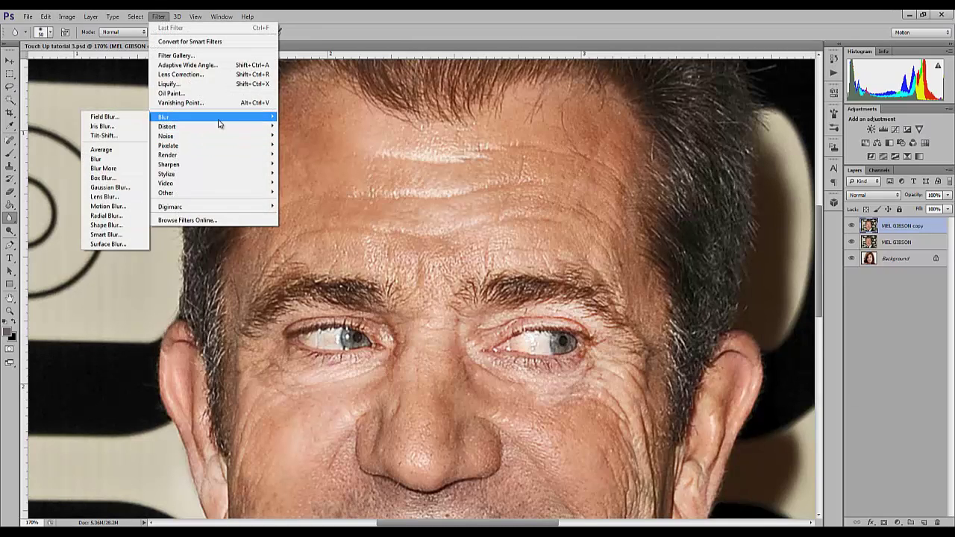
left_click(572, 134)
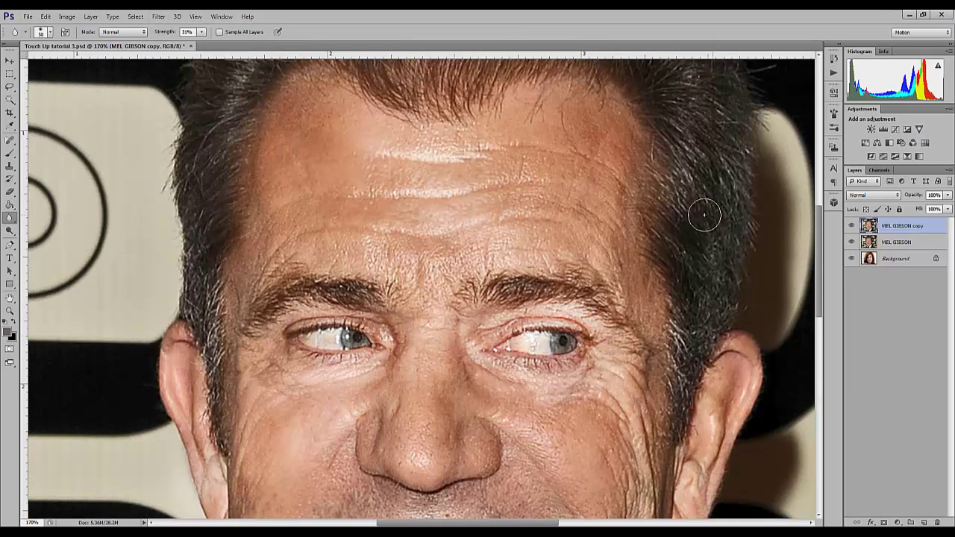
scroll(547, 274, "down", 2)
scroll(547, 275, "down", 3)
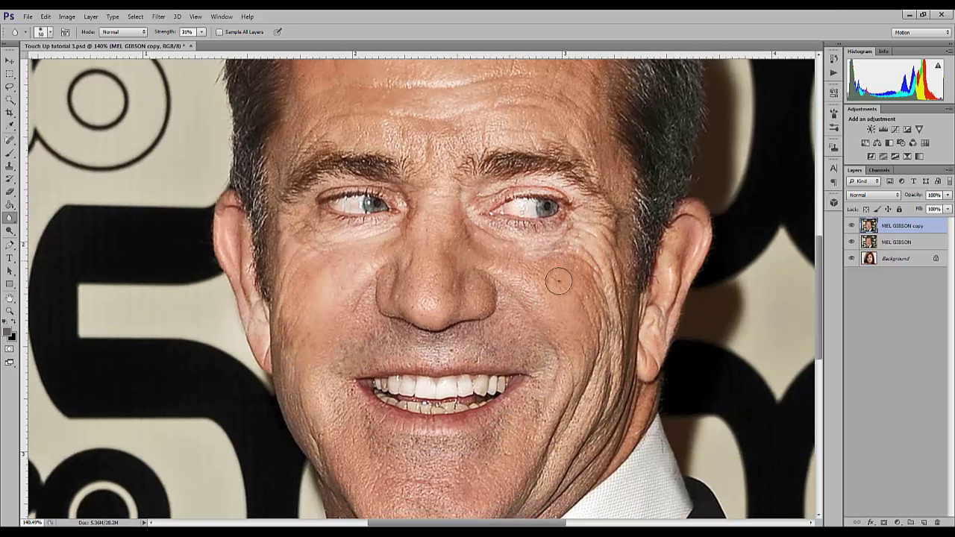
Step: Switch to the Smudge tool and set it to a 10 px brush with 55% strength
left_click(15, 220)
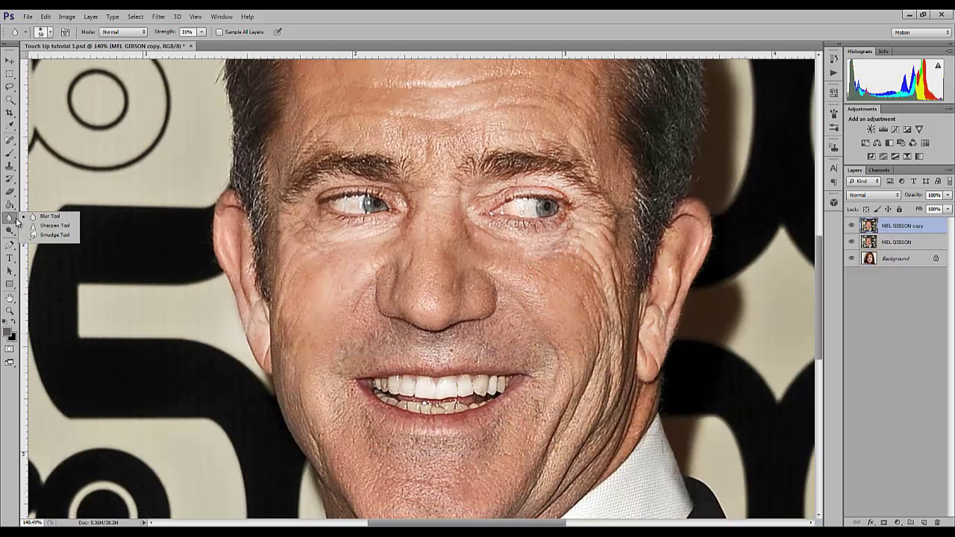
left_click(53, 235)
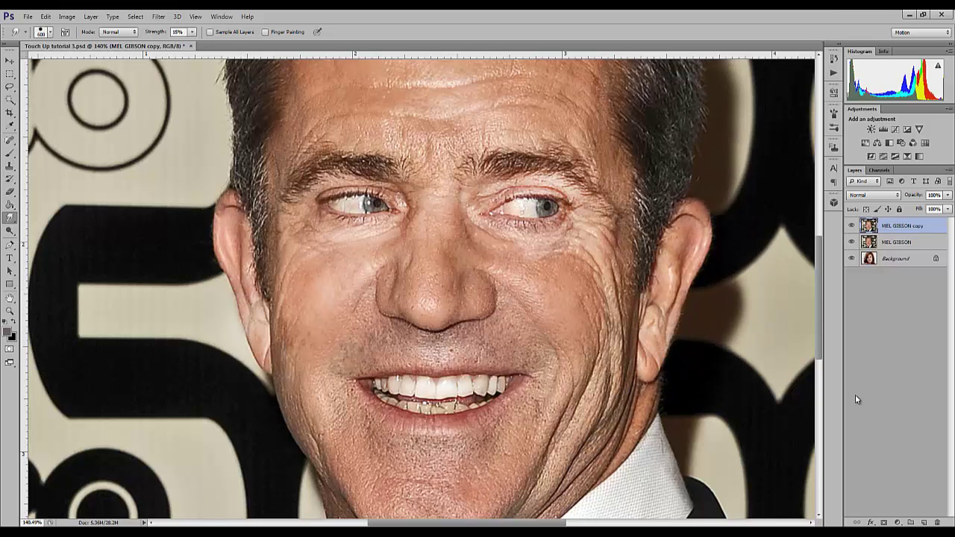
right_click(492, 240)
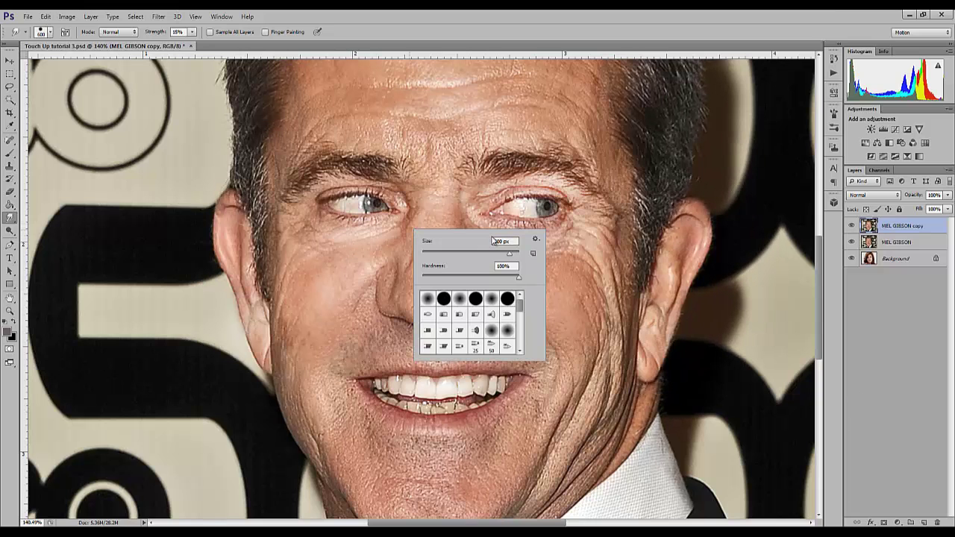
left_click_drag(453, 254, 431, 256)
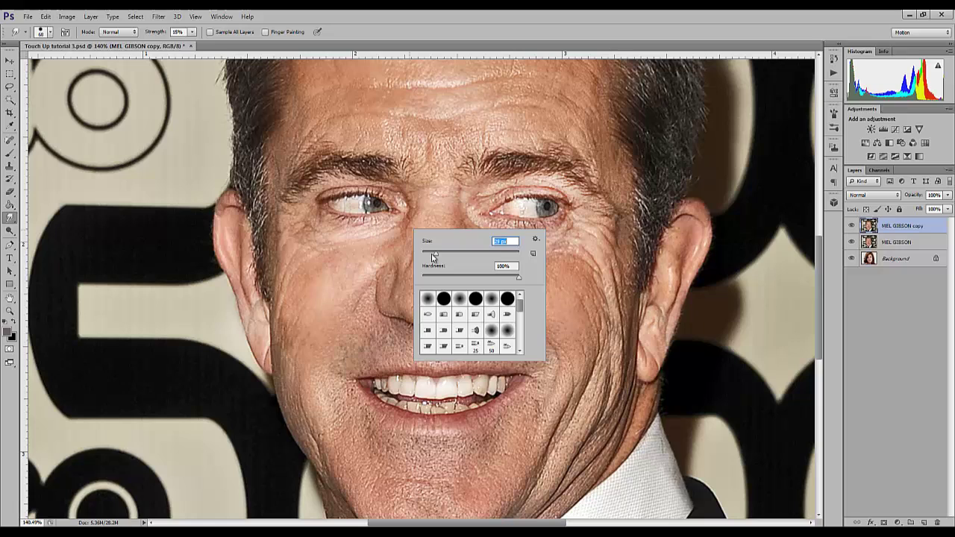
left_click(347, 262)
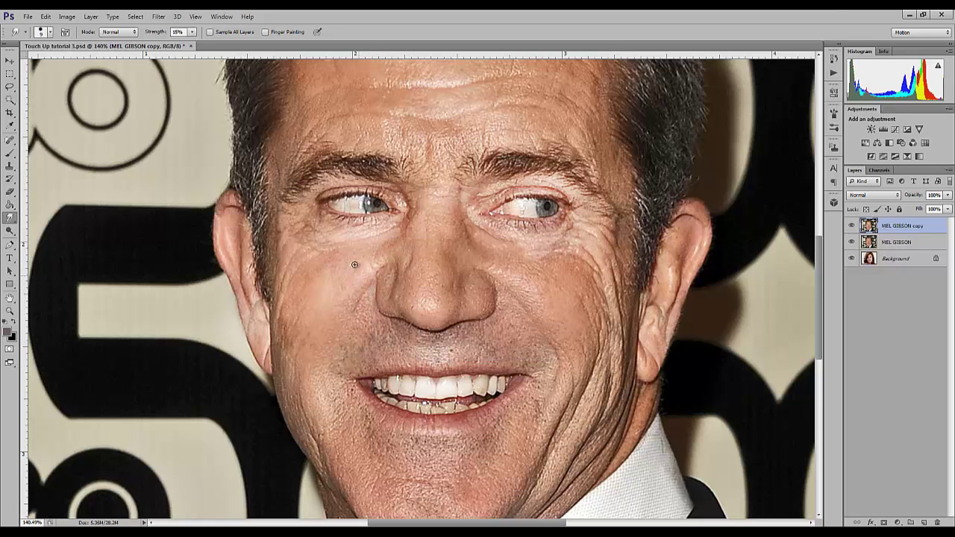
left_click(192, 32)
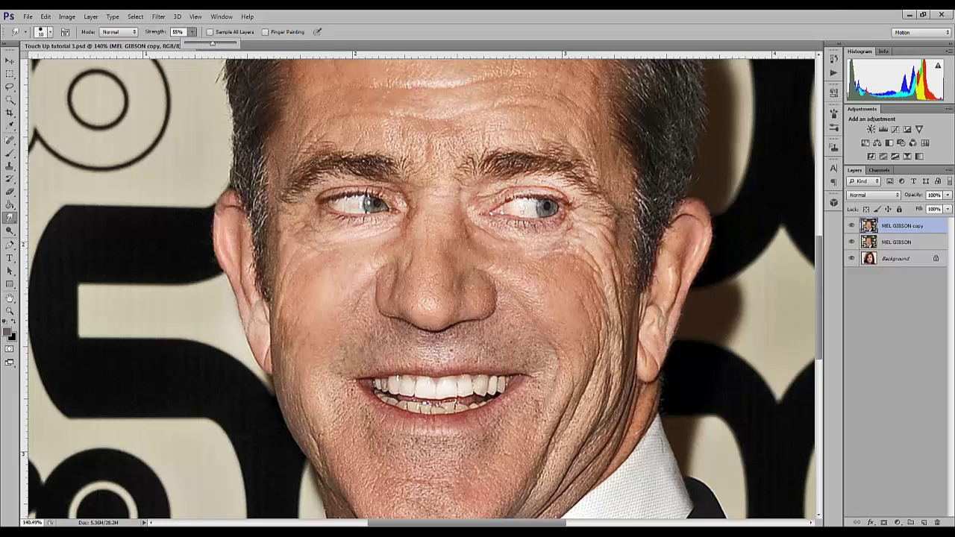
Step: Try smudging over one eye with a 30 px brush, undo the stroke and switch to the Burn tool
key("]")
left_click_drag(347, 200, 346, 188)
key("ctrl+z")
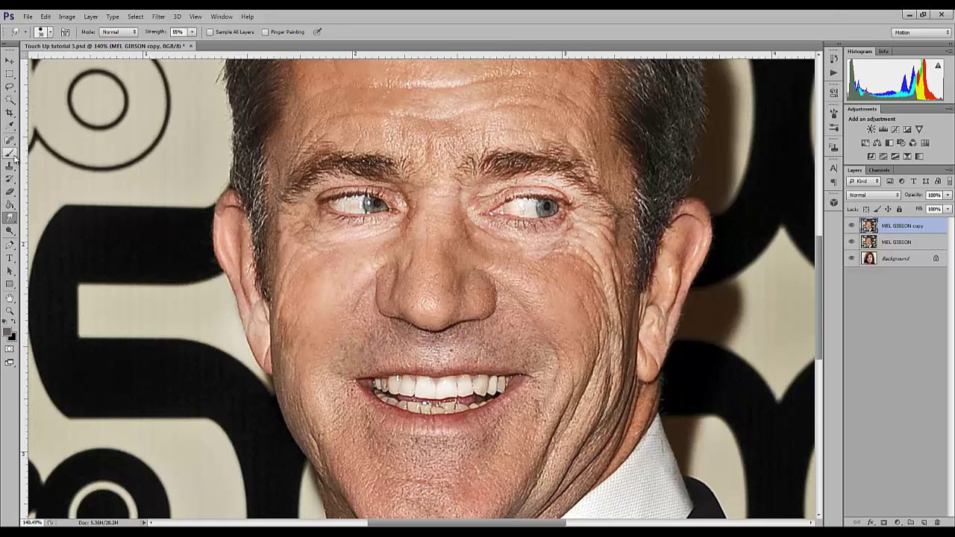
key("o")
key("ctrl+0")
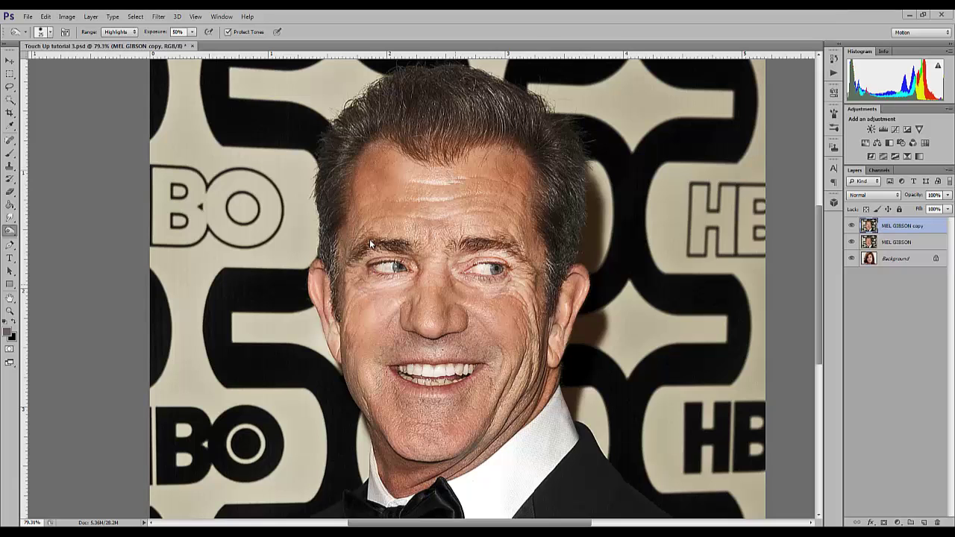
left_click(66, 16)
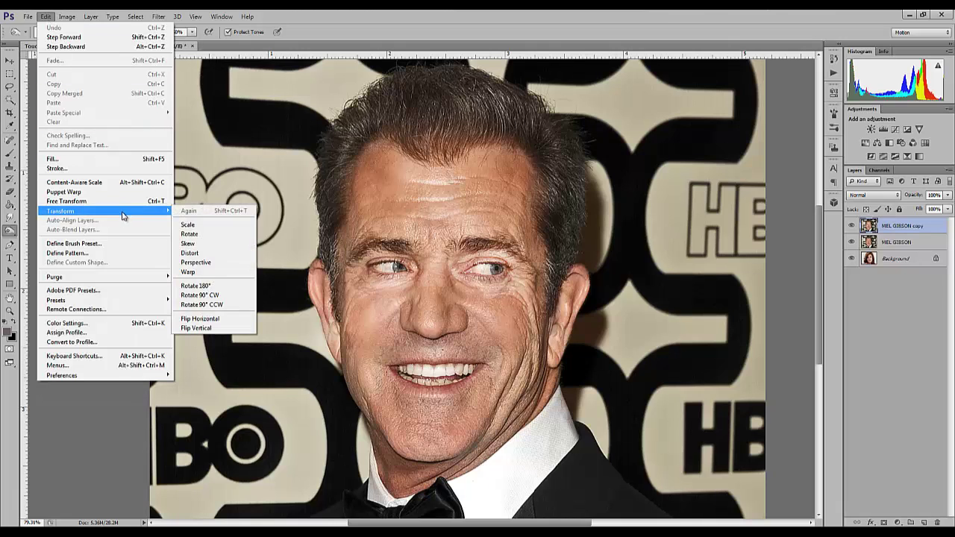
left_click(126, 203)
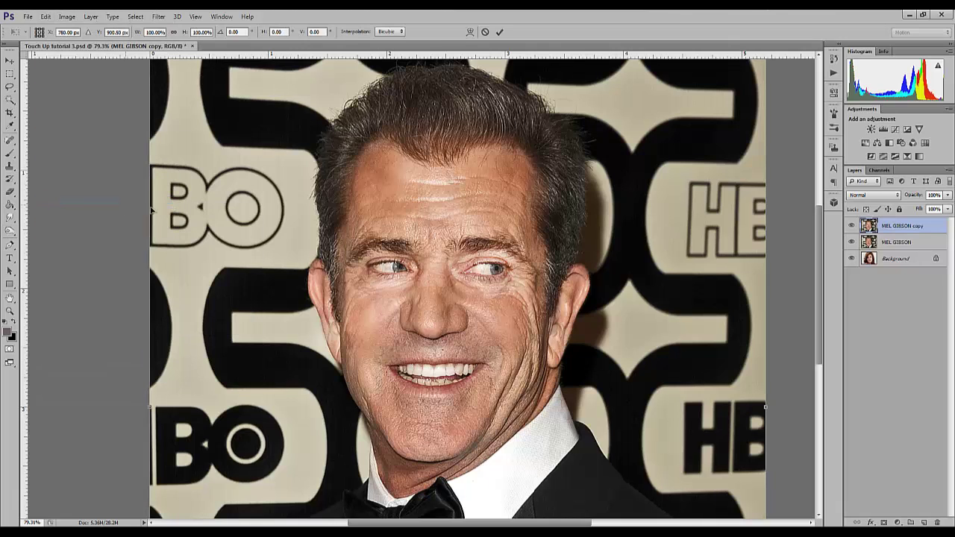
left_click(9, 74)
Step: Try warping the top portrait layer with Free Transform, pulling the face slightly up and to the right
right_click(445, 280)
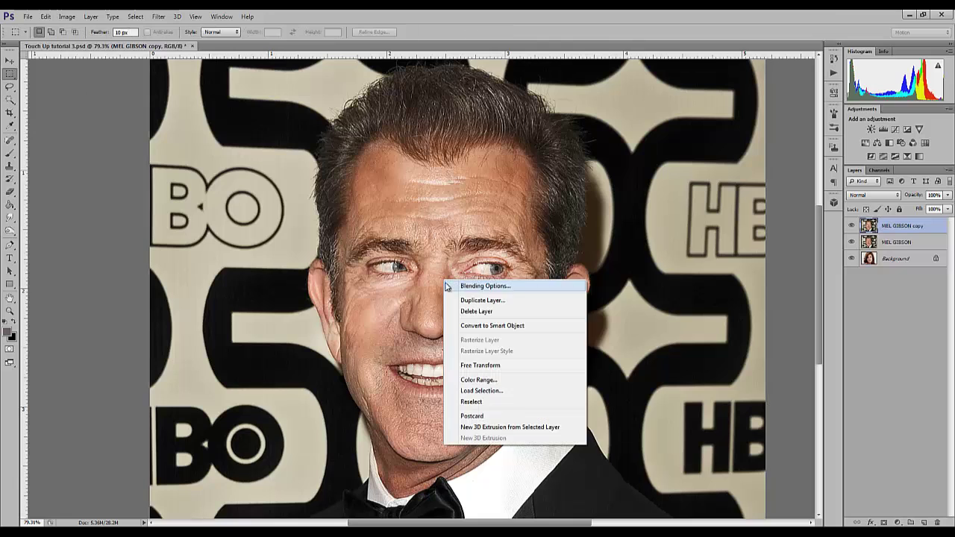
right_click(393, 250)
right_click(414, 248)
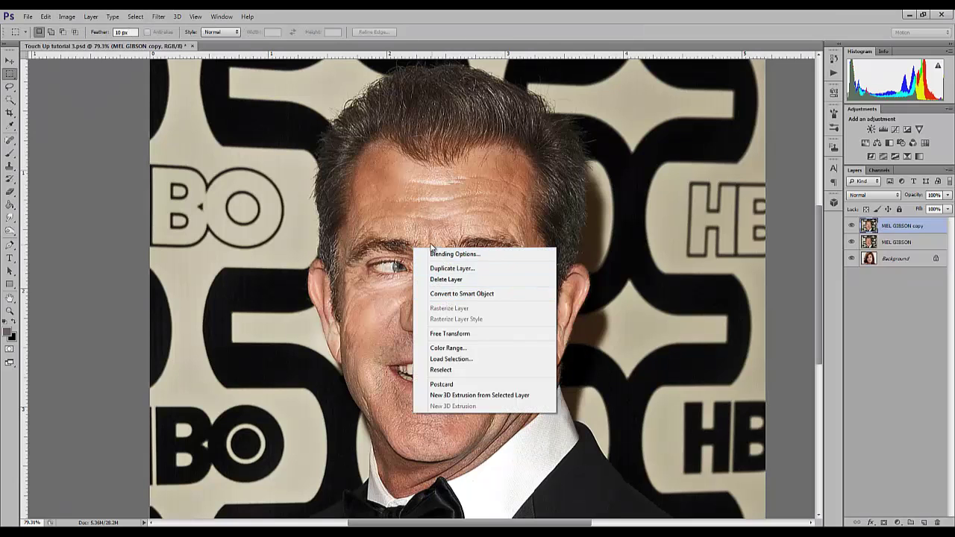
left_click(440, 334)
right_click(415, 294)
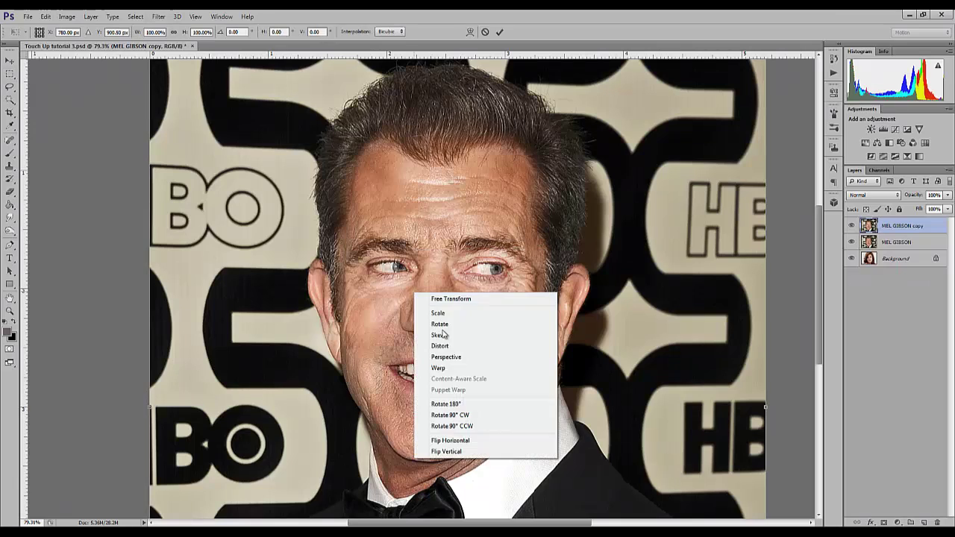
left_click(448, 369)
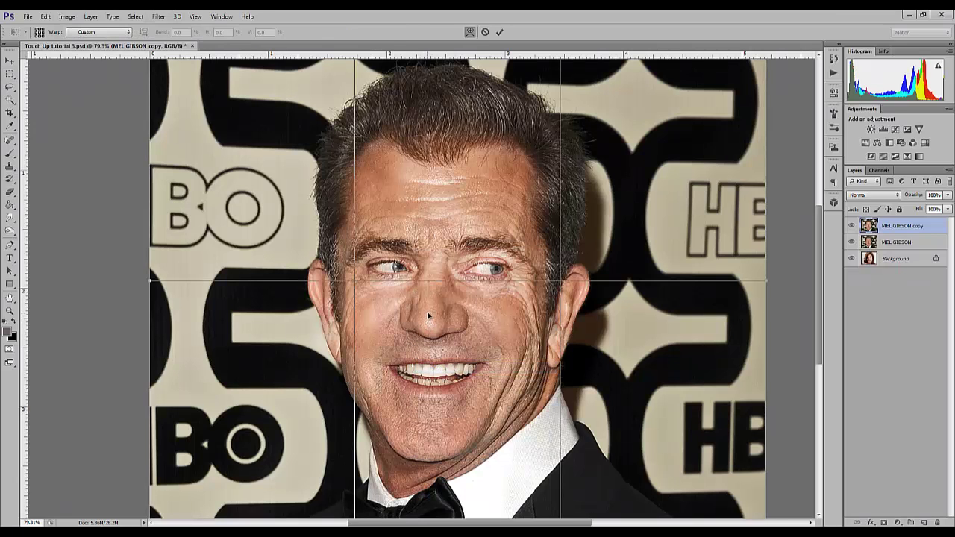
left_click_drag(432, 286, 527, 329)
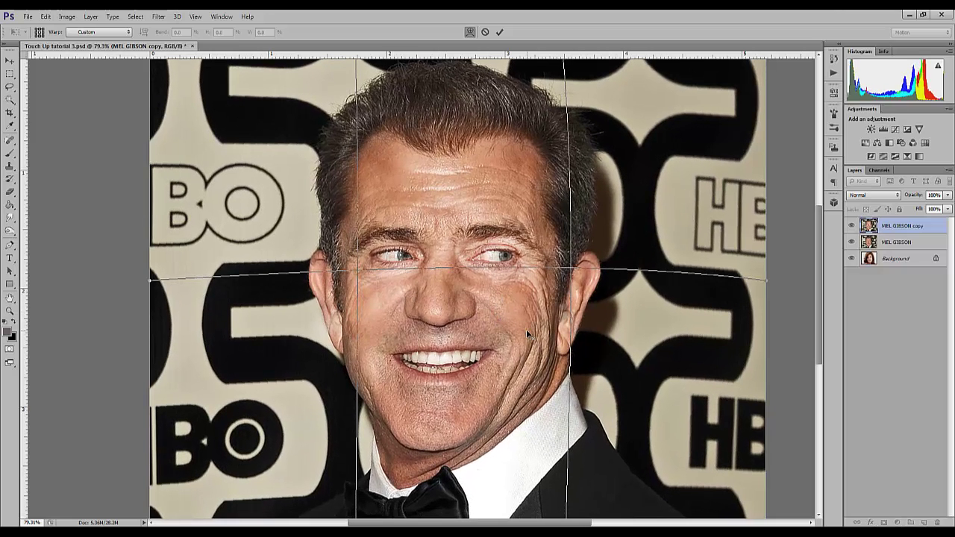
key("Return")
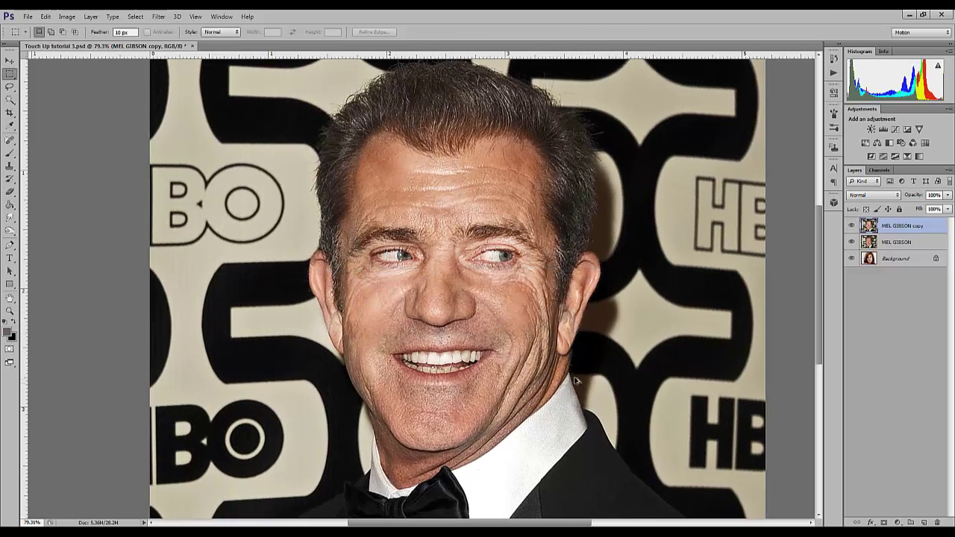
Step: Open the Filter Gallery to view the Cutout effect on the portrait and leave it without applying anything
left_click(222, 17)
mouse_move(147, 23)
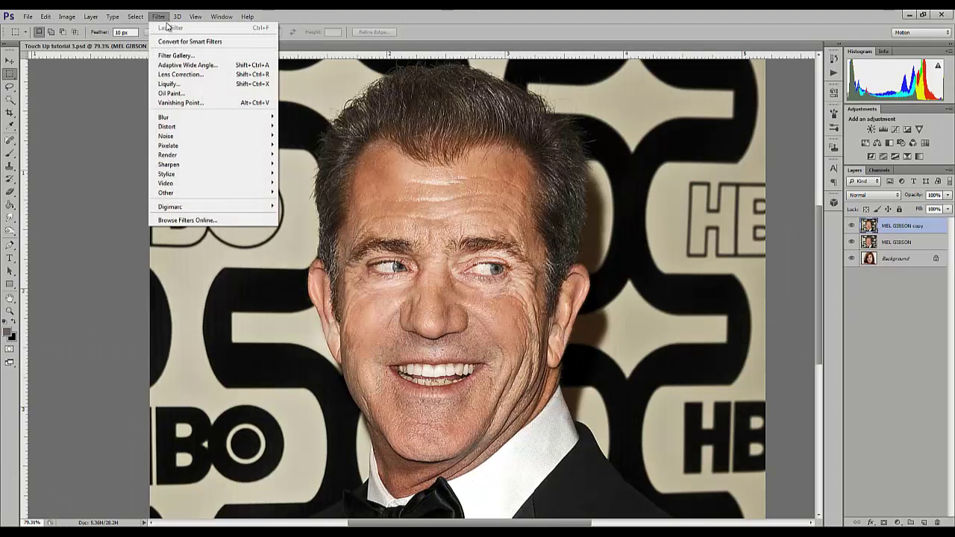
left_click(176, 55)
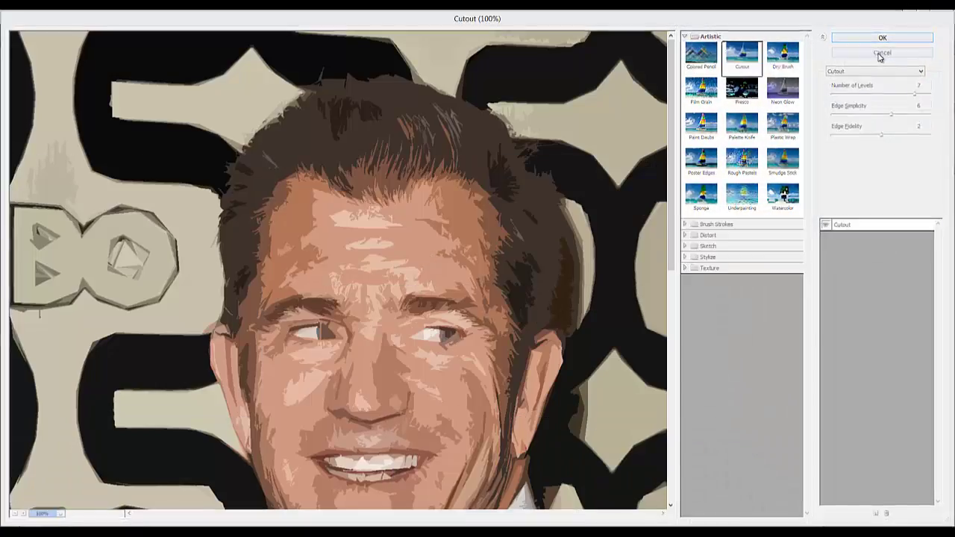
left_click(885, 52)
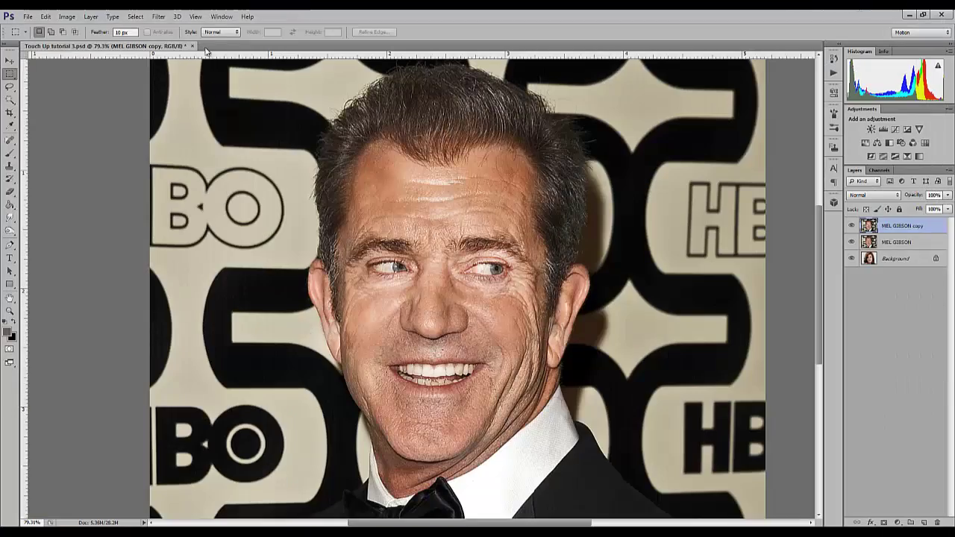
Step: Open the Liquify filter on the top portrait layer and try the Forward Warp tool beside one ear with brush size 150
left_click(158, 18)
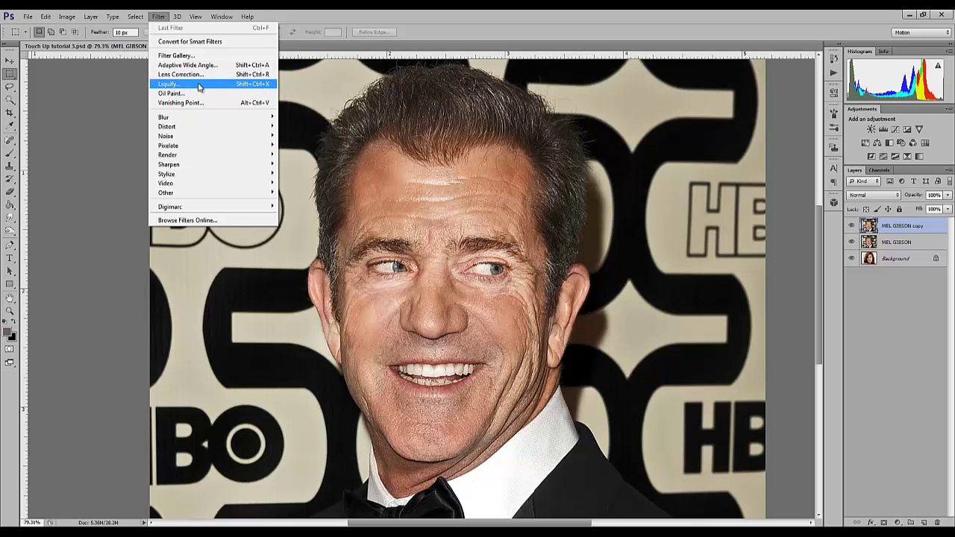
left_click(171, 83)
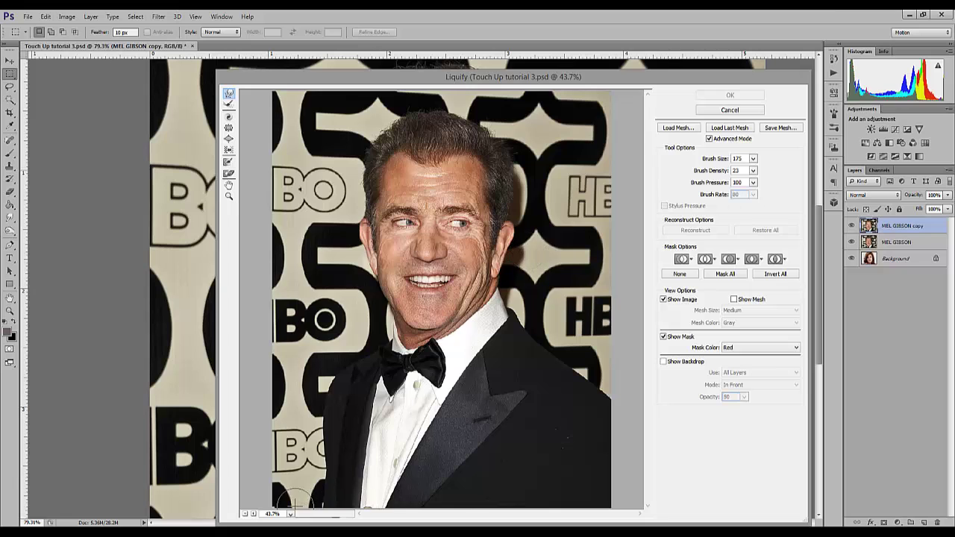
left_click(254, 514)
left_click(254, 514)
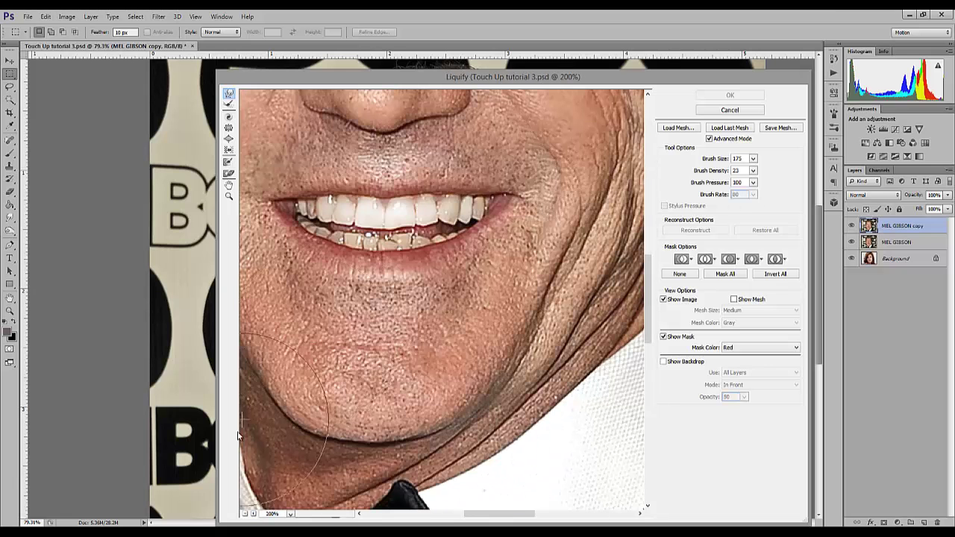
left_click(245, 514)
left_click(245, 514)
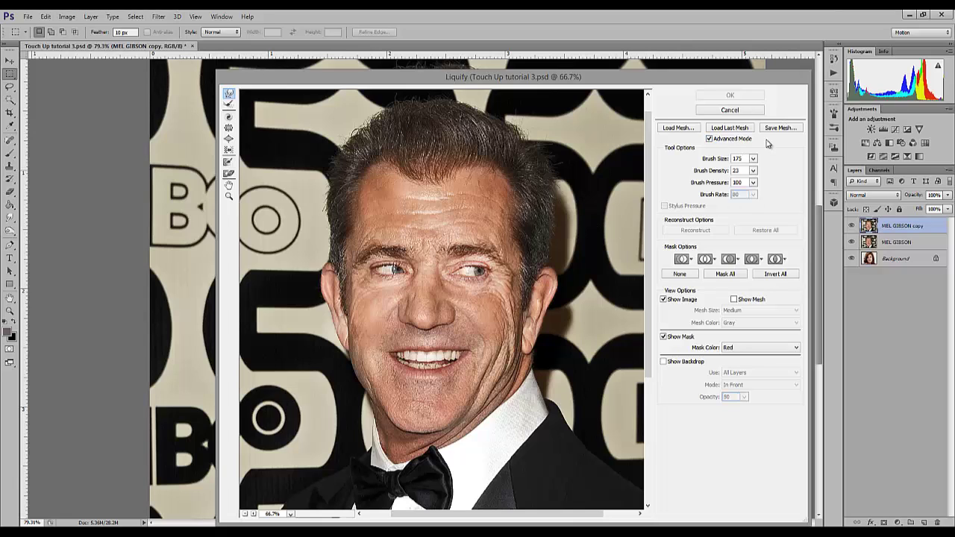
left_click(754, 159)
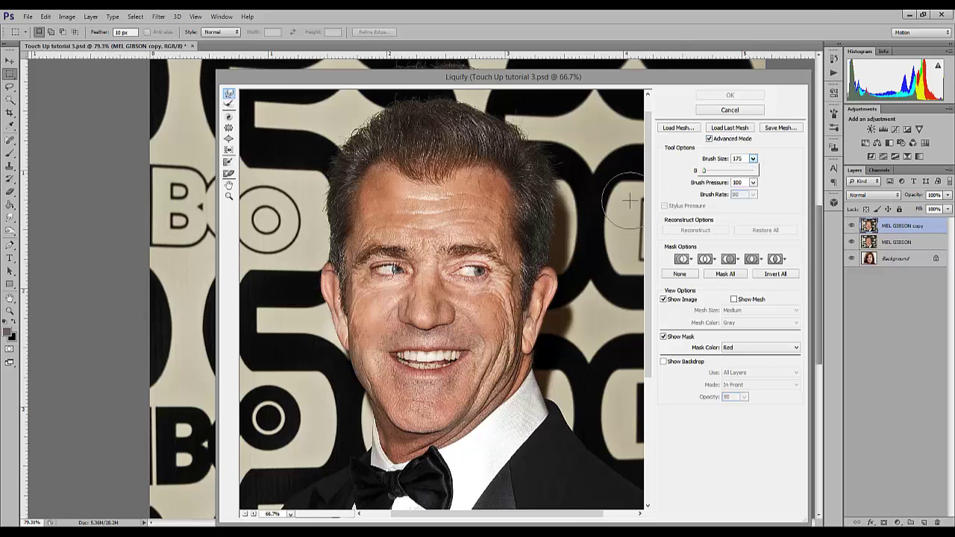
left_click(562, 228)
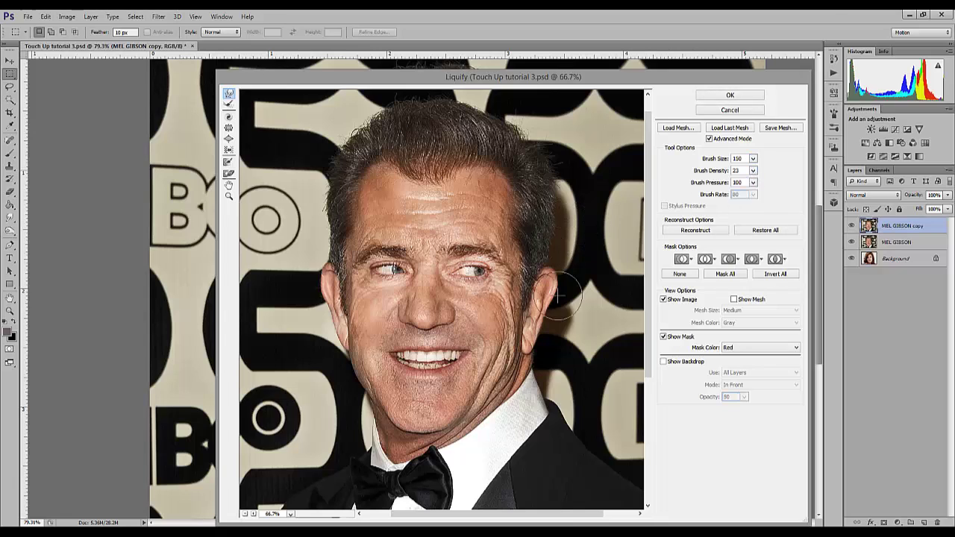
Step: Lower the Forward Warp brush pressure to 30 and test it around the same ear
left_click(754, 183)
key("bracketleft")
key("bracketleft")
key("bracketleft")
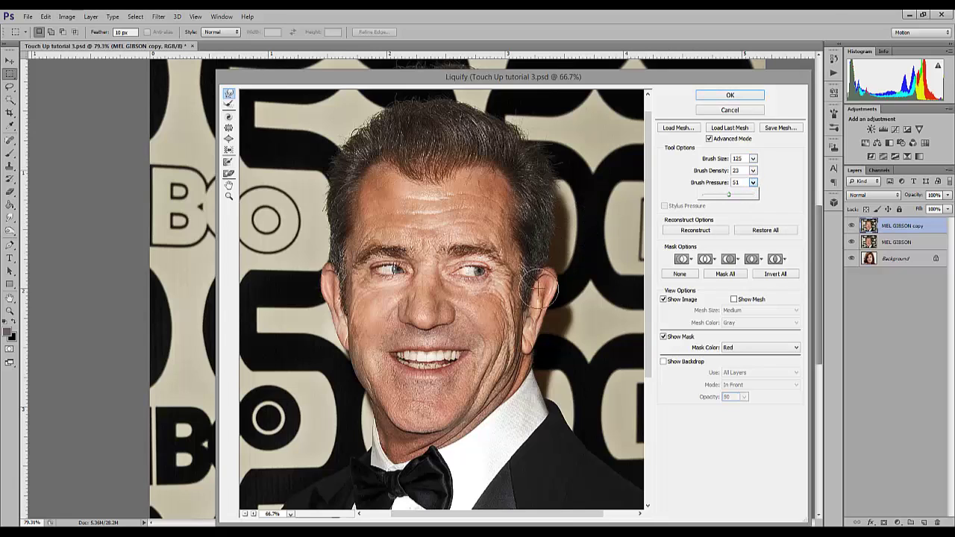
left_click_drag(732, 198, 730, 197)
left_click(553, 247)
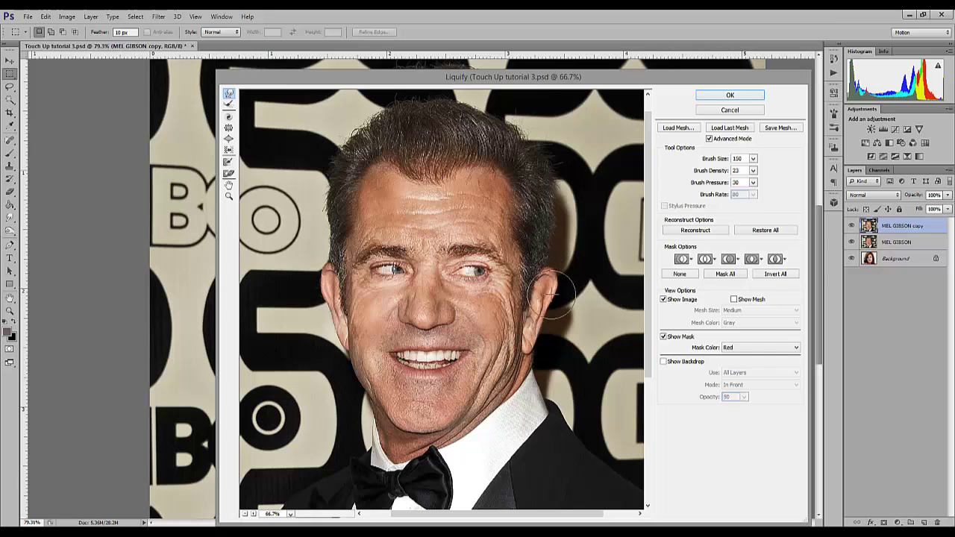
Step: Enlarge the Forward Warp brush to 200 while pulling both of the man's ears slightly outward
key("bracketright")
key("bracketright")
key("bracketright")
key("bracketright")
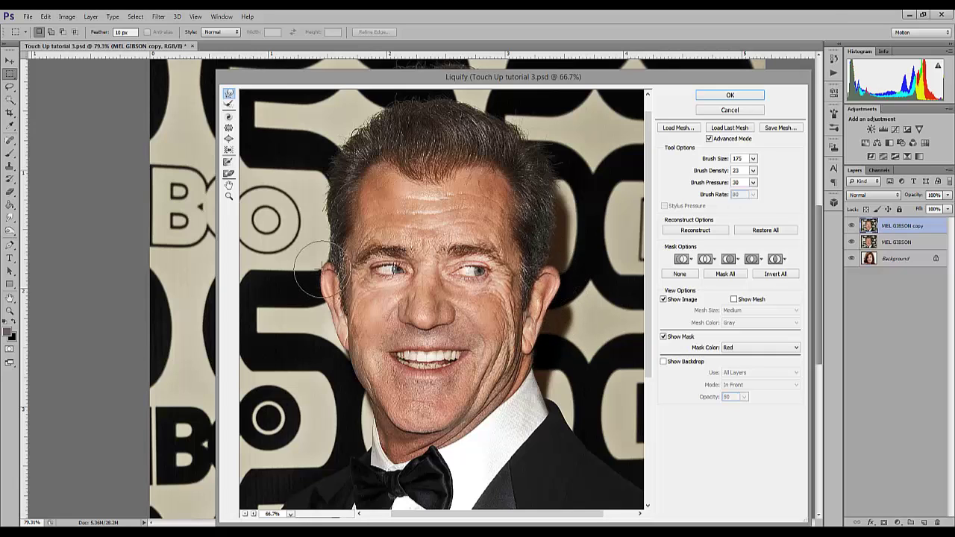
key("bracketright")
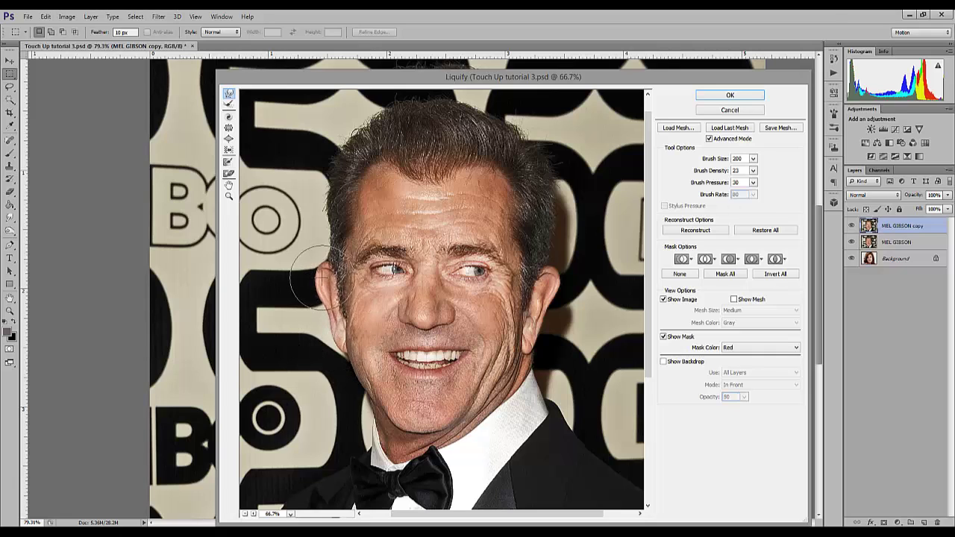
Step: Enlarge the nose and eyes with the Bloat tool at brush size 400 and apply the Liquify changes
left_click(229, 139)
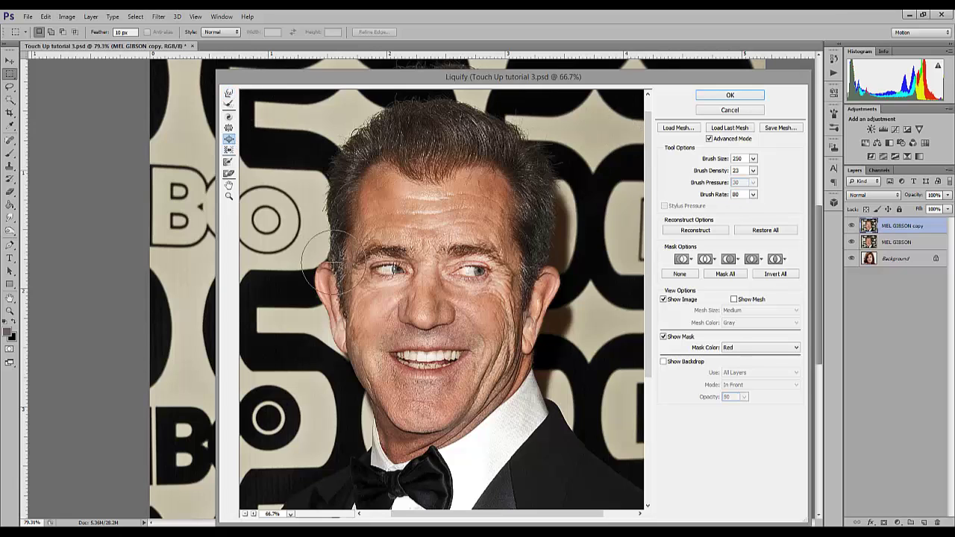
key("bracketright")
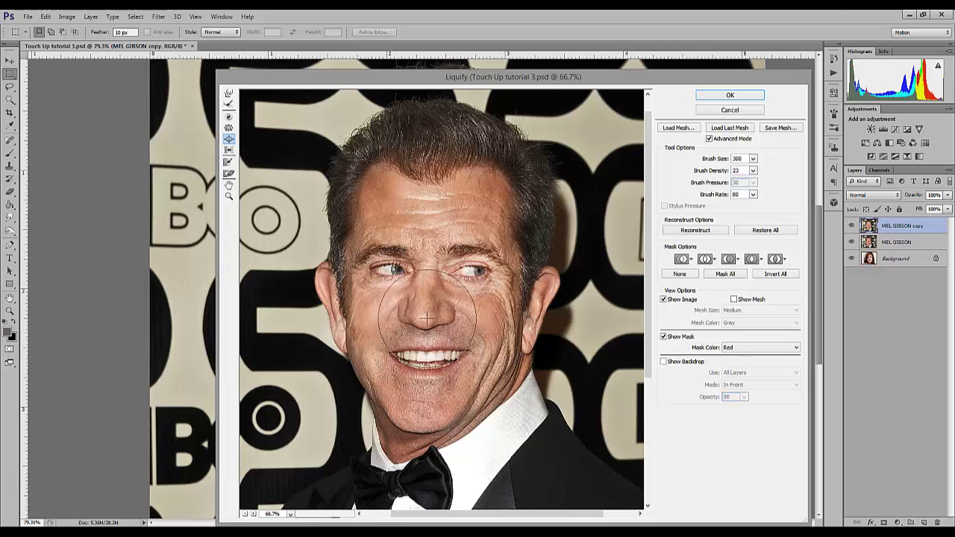
key("bracketright")
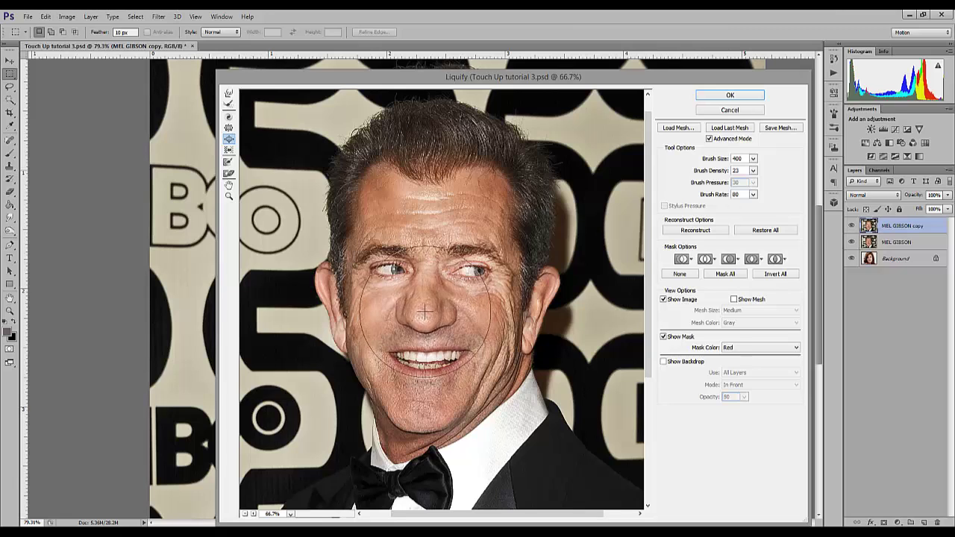
left_click(478, 270)
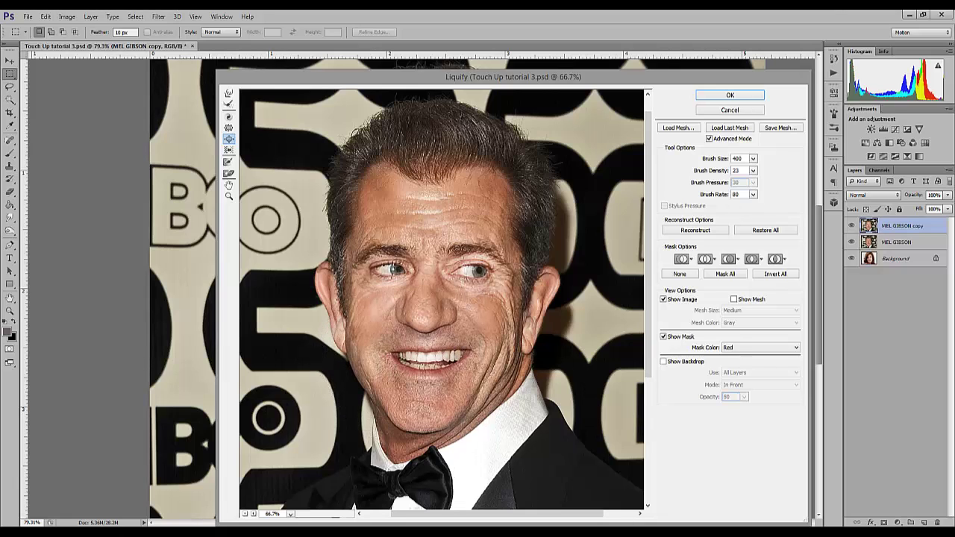
left_click(729, 95)
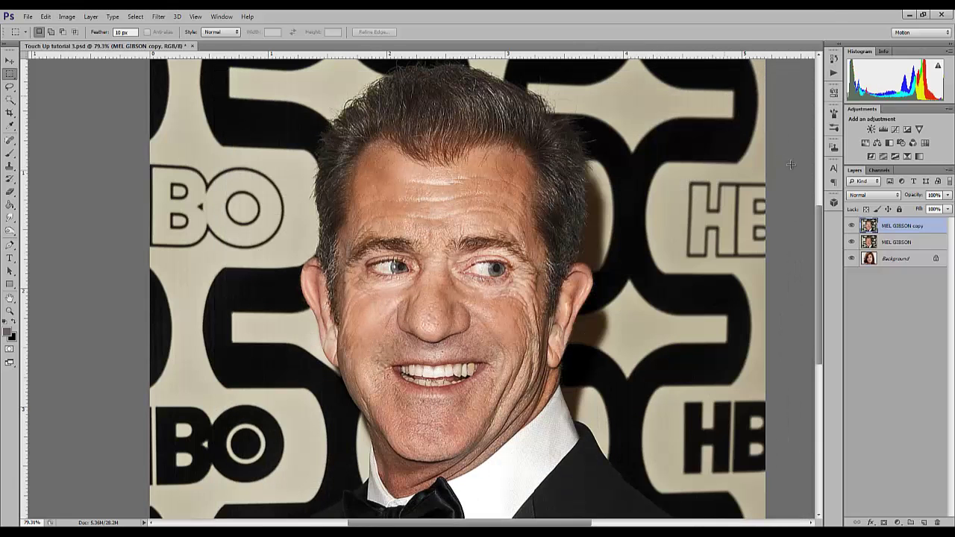
Step: Compare the face with and without the Liquify changes, and hide both portrait layers above the woman's photo
left_click(852, 226)
left_click(853, 226)
left_click(852, 225)
left_click(852, 226)
left_click(852, 225)
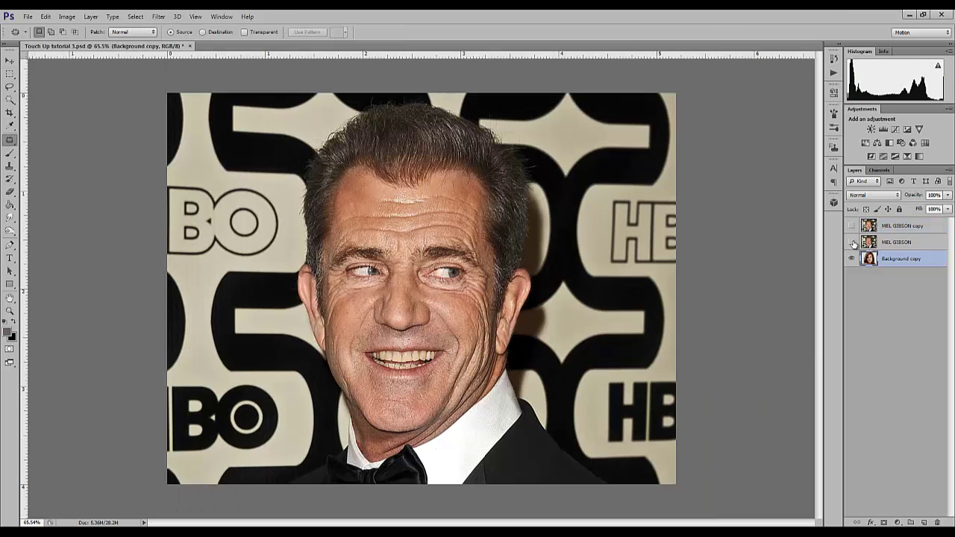
left_click(852, 242)
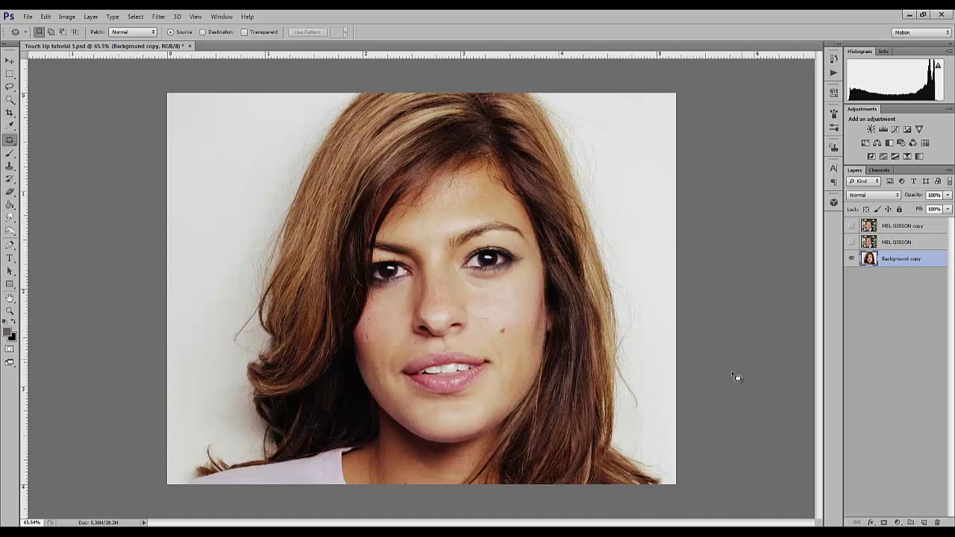
Step: Switch to the Patch tool and try patching a small circular skin area beside the mole on the woman's cheek
scroll(595, 308, "up", 3)
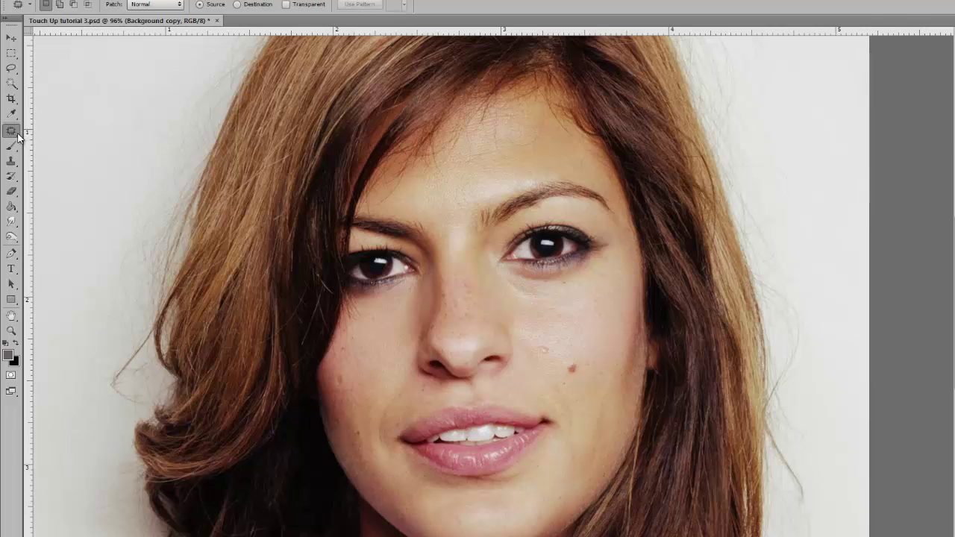
left_click(17, 133)
left_click(57, 151)
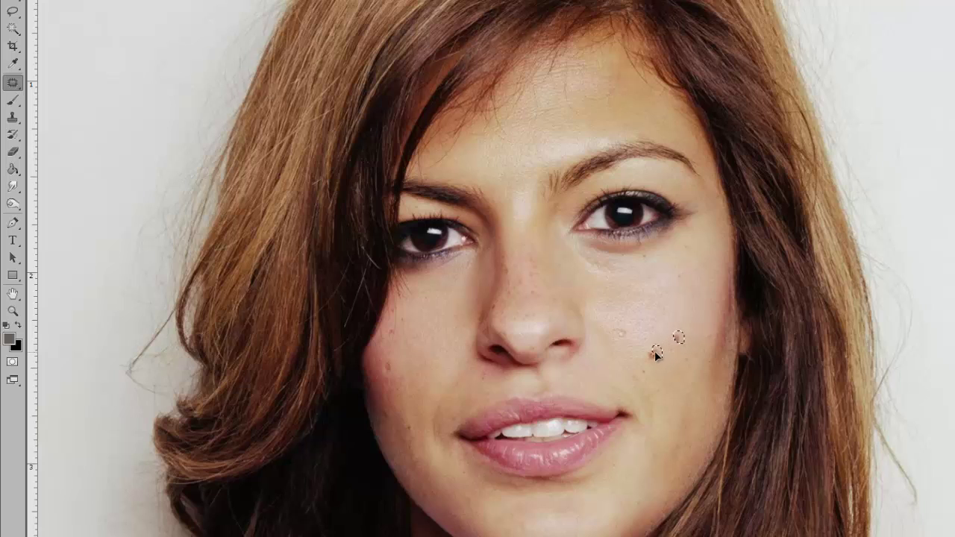
left_click_drag(652, 354, 659, 282)
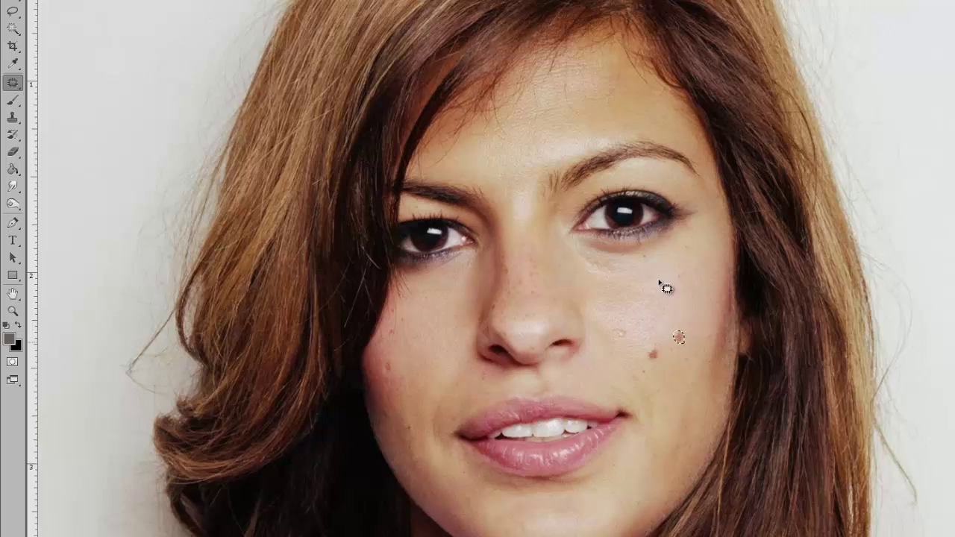